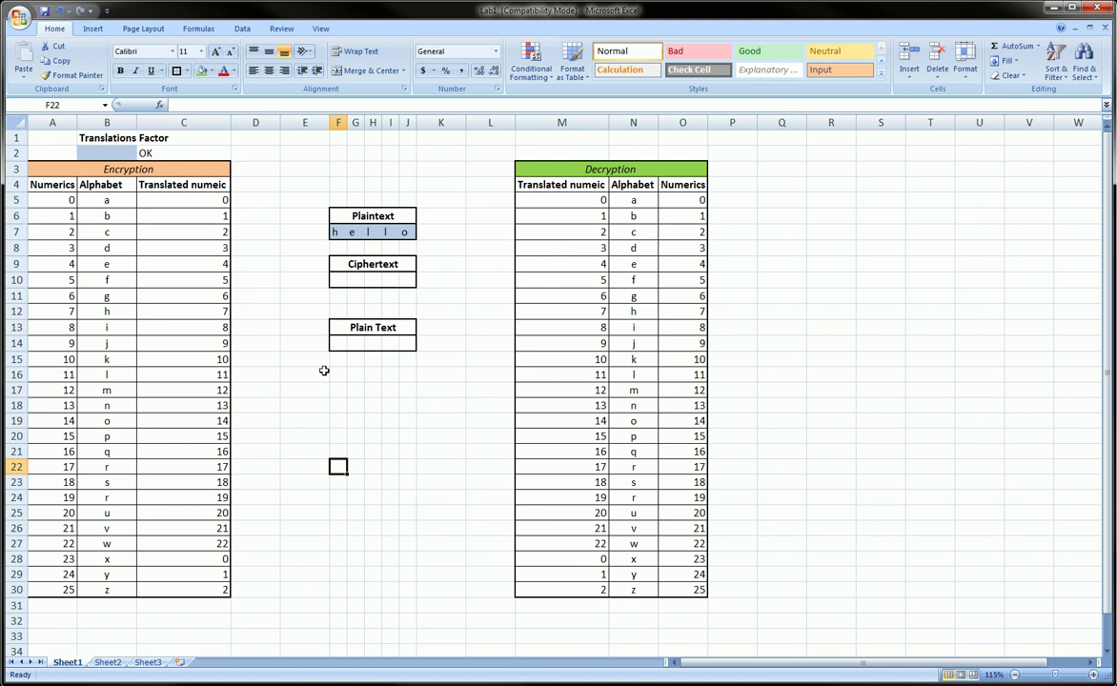
Highlight the alphabet column and the Plaintext and Plain Text boxes with ink, then clear it.
click(59, 185)
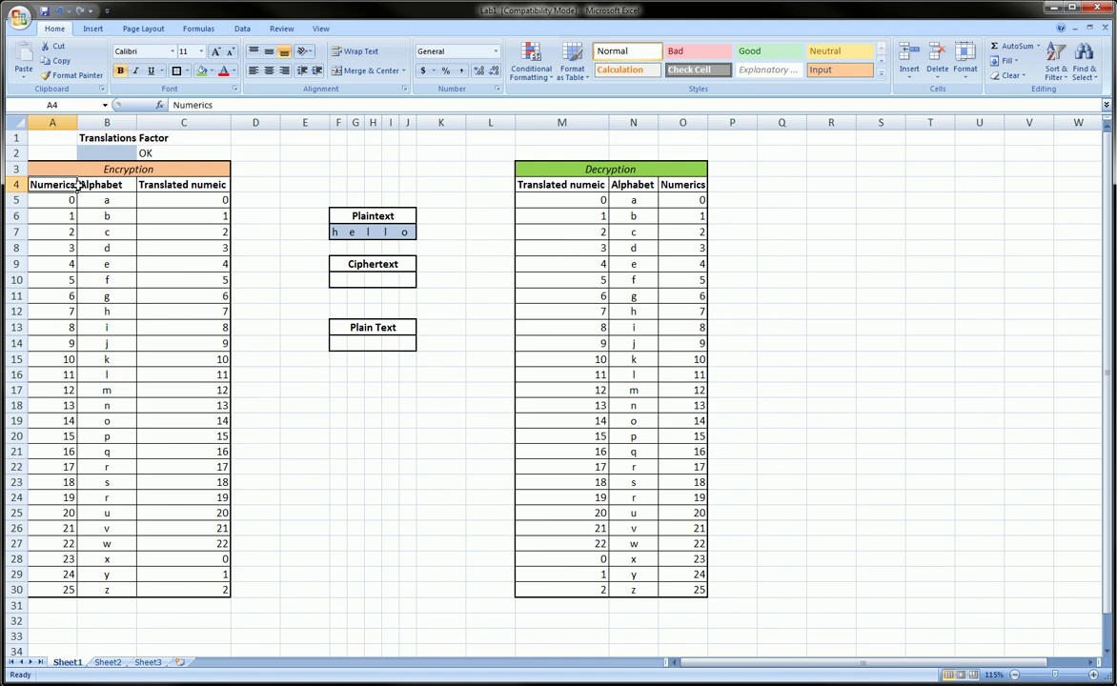
drag(100, 185, 104, 585)
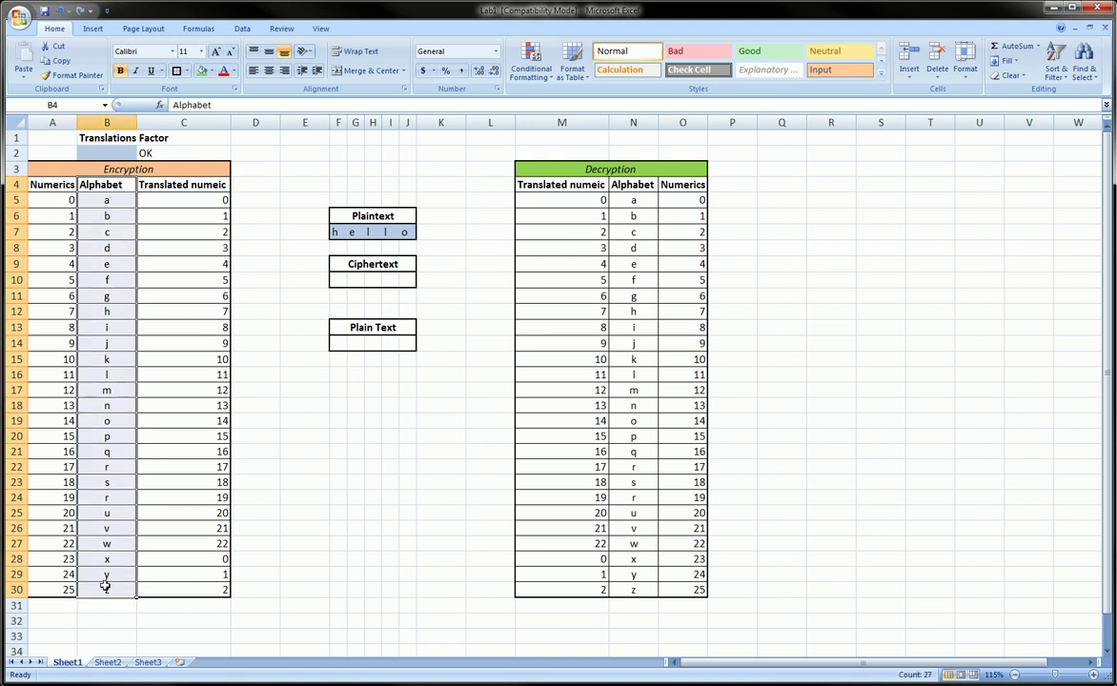
mouse_move(81, 171)
mouse_down()
mouse_move(166, 307)
mouse_move(145, 520)
mouse_move(65, 557)
mouse_move(88, 150)
mouse_up()
mouse_move(333, 243)
mouse_down()
mouse_move(429, 215)
mouse_move(424, 242)
mouse_move(320, 227)
mouse_move(426, 256)
mouse_move(429, 301)
mouse_move(317, 280)
mouse_move(324, 253)
mouse_up()
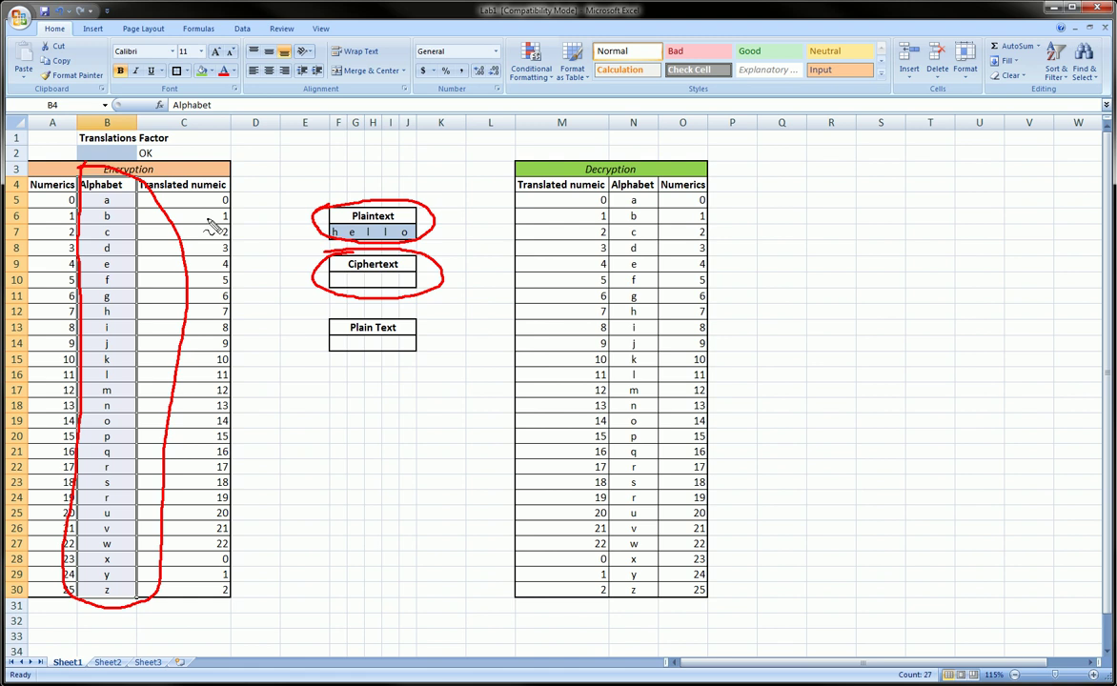
mouse_move(329, 322)
mouse_down()
mouse_move(382, 313)
mouse_move(439, 341)
mouse_move(319, 367)
mouse_move(329, 314)
mouse_move(335, 346)
mouse_move(406, 346)
mouse_up()
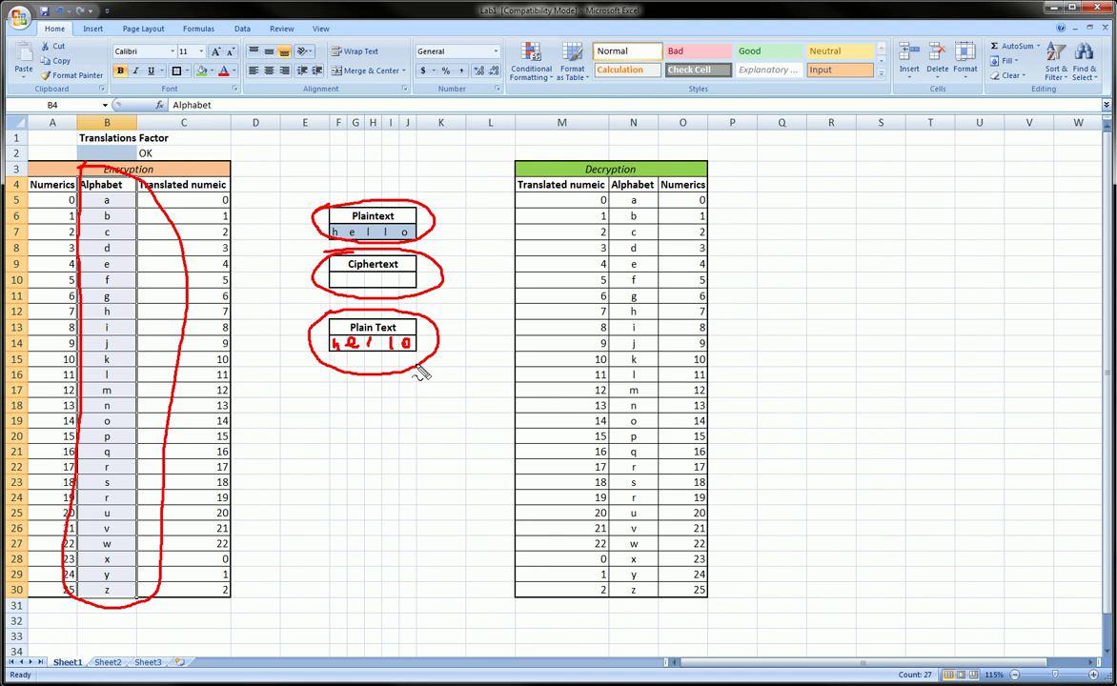
key(Escape)
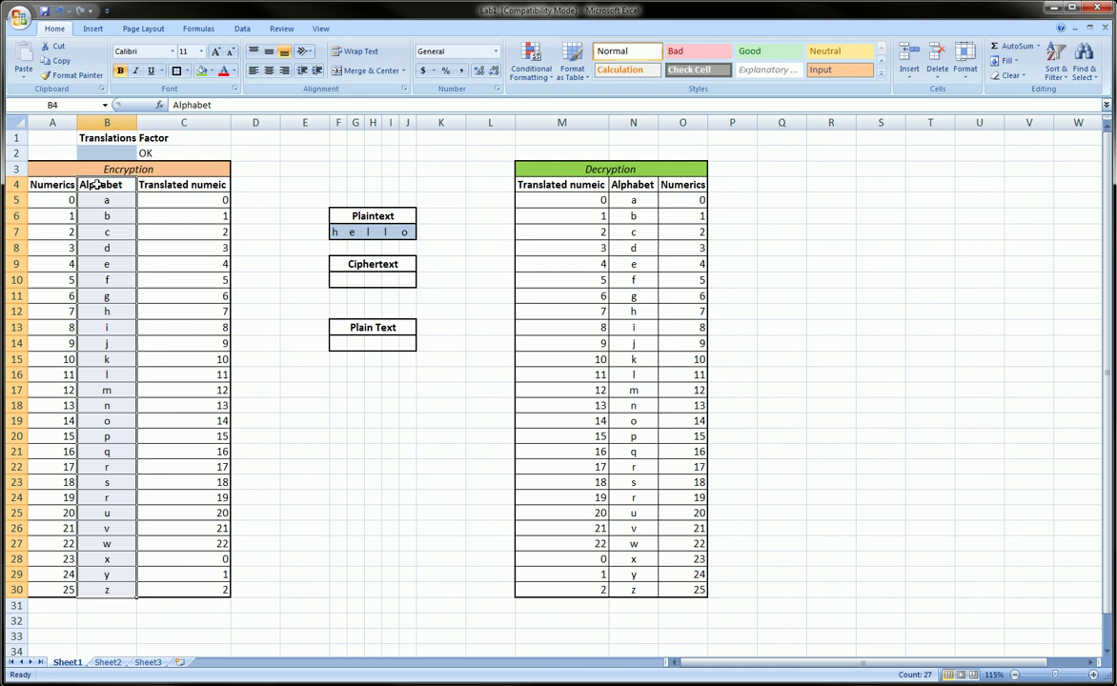
Annotate the table linking 0 to a and 25 to z, then remove the ink.
mouse_move(83, 178)
mouse_down()
mouse_move(155, 276)
mouse_move(134, 592)
mouse_move(76, 467)
mouse_move(81, 229)
mouse_move(95, 201)
mouse_move(34, 170)
mouse_move(69, 164)
mouse_move(52, 210)
mouse_move(30, 176)
mouse_up()
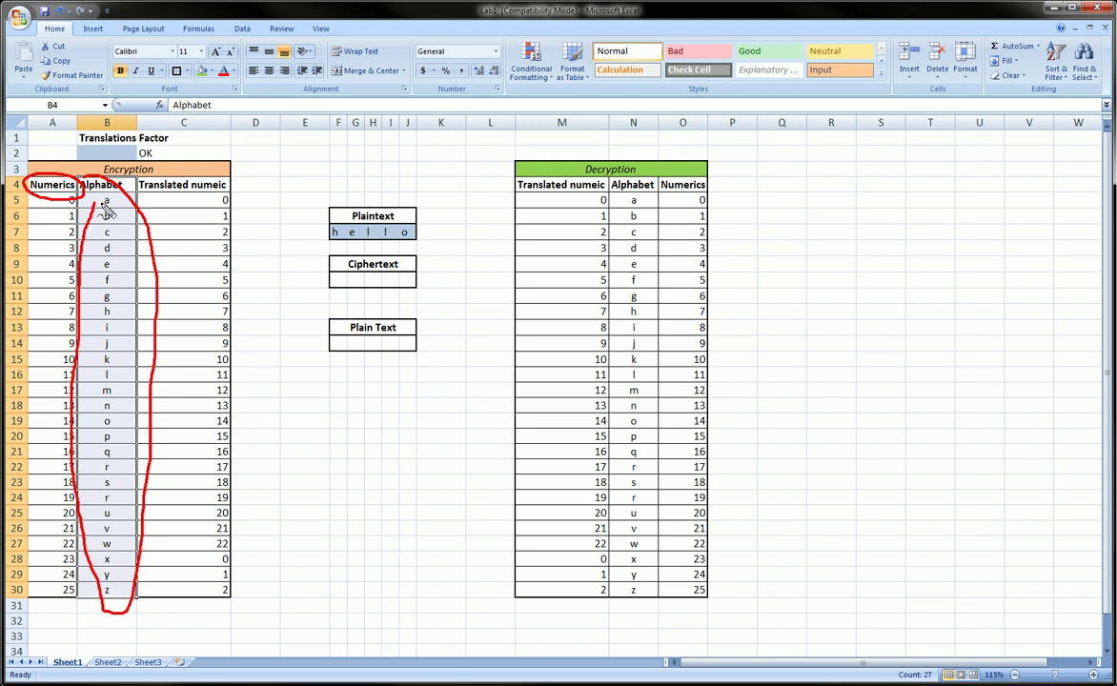
mouse_move(96, 206)
mouse_down()
mouse_move(72, 200)
mouse_move(95, 216)
mouse_move(77, 223)
mouse_up()
drag(74, 591, 133, 593)
key(Escape)
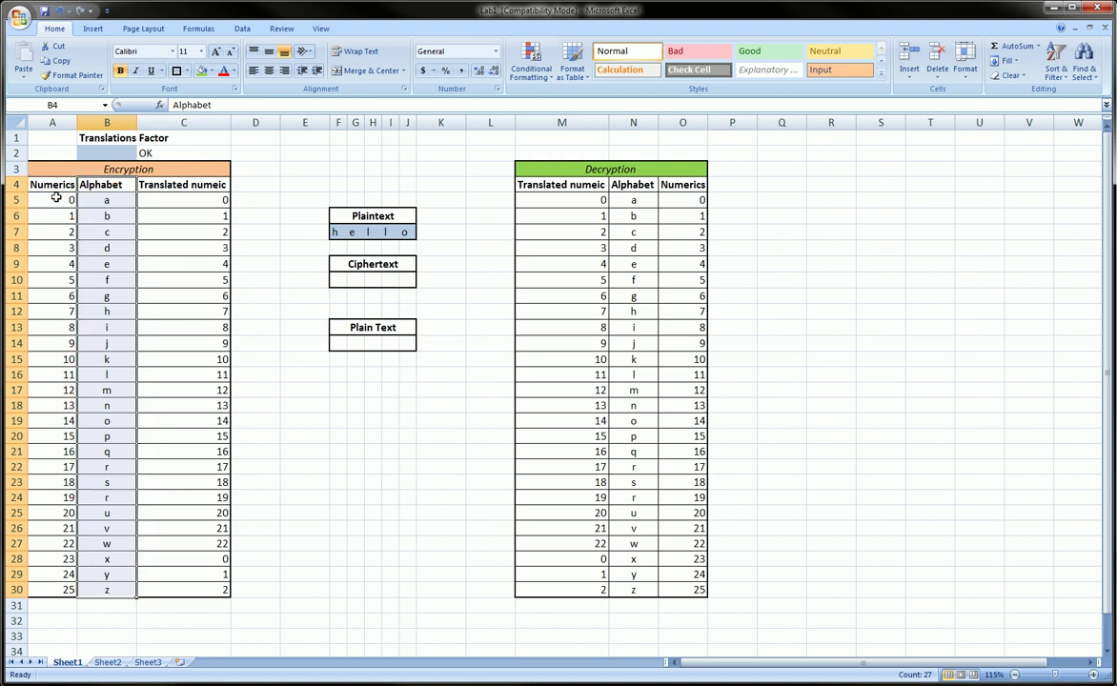
key(ctrl+2)
drag(56, 199, 64, 201)
key(e)
key(Escape)
Correct the C4 header to 'Translated numeric' by adding the missing r.
double_click(198, 183)
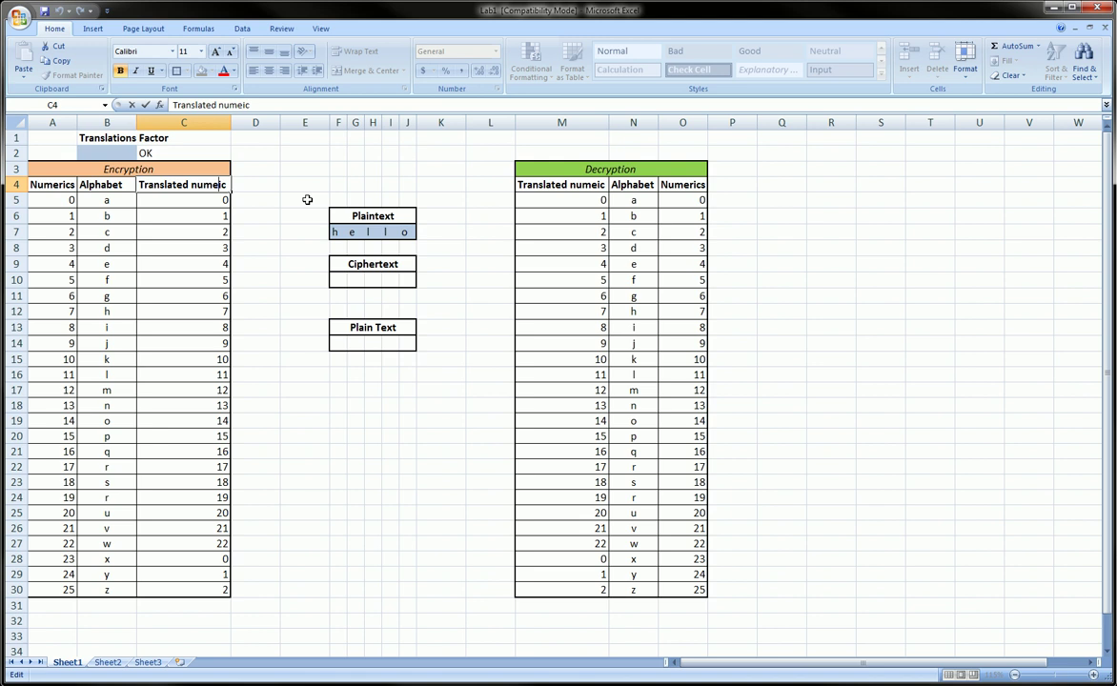
text(r)
drag(202, 248, 202, 232)
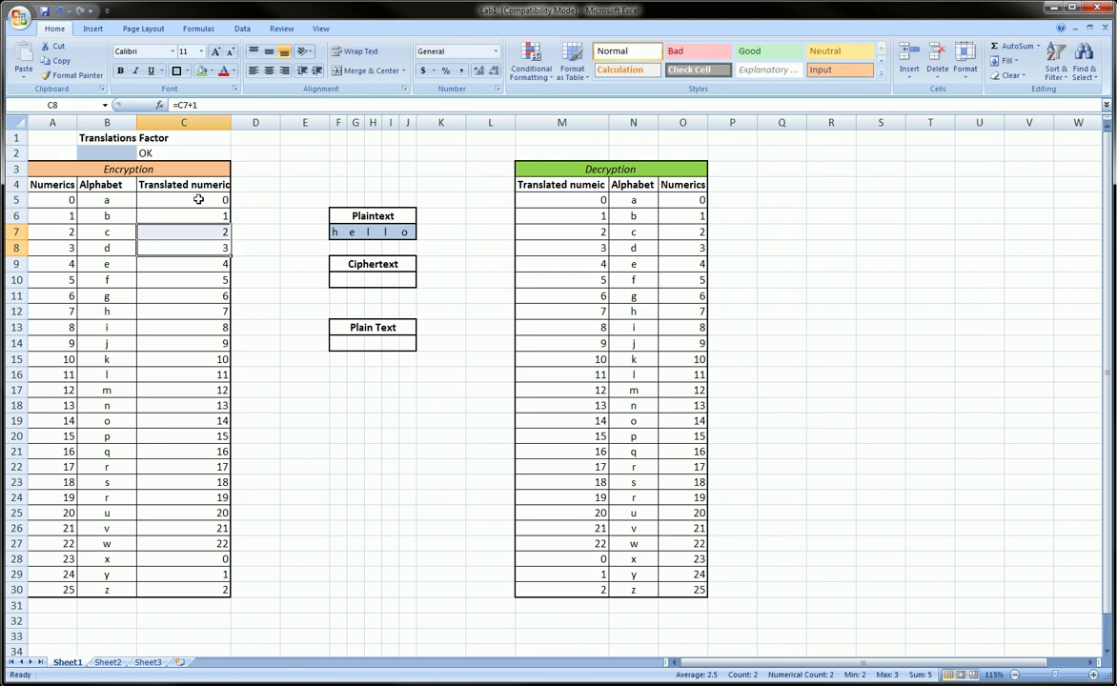
click(195, 198)
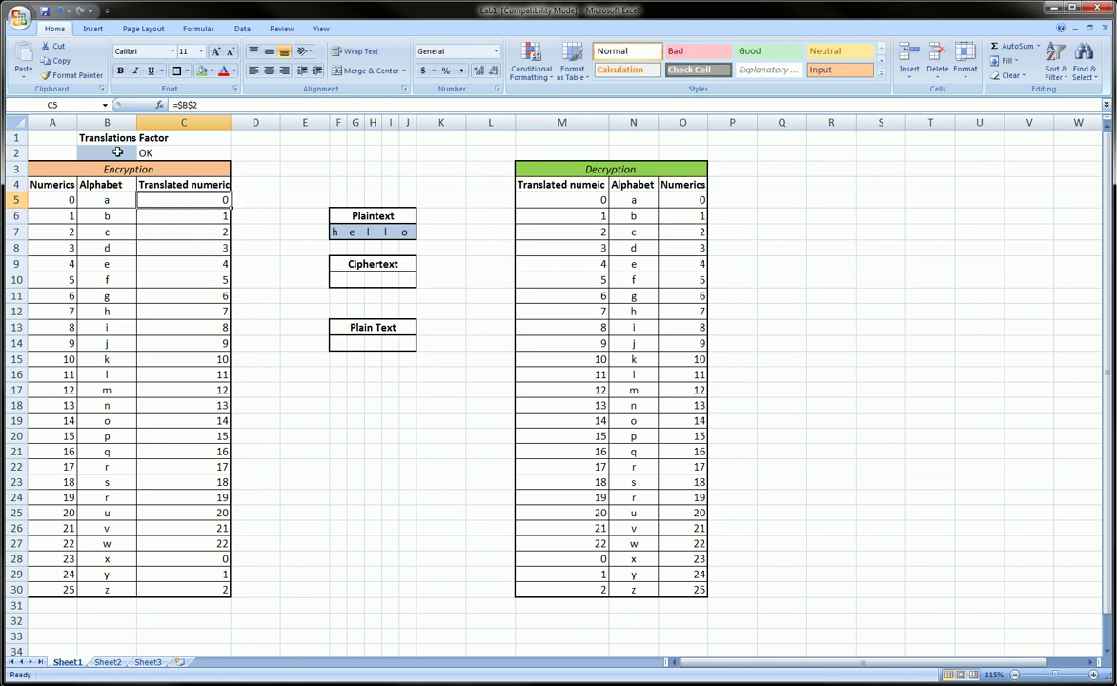
Enter 0 as the Translations Factor in B2.
drag(112, 133, 166, 150)
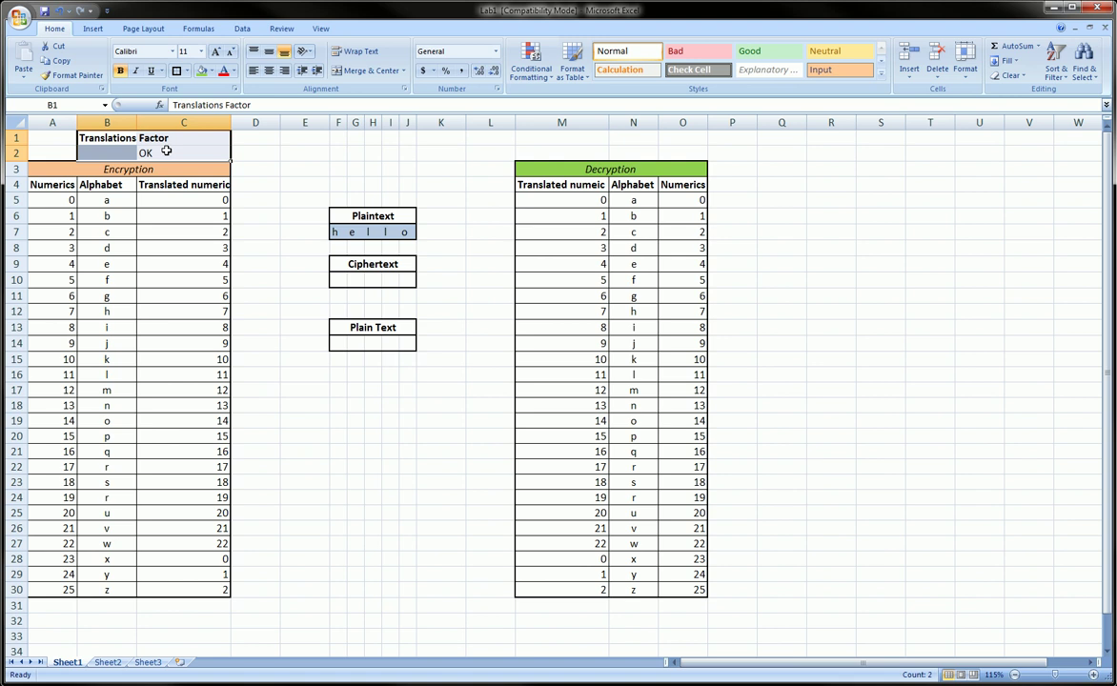
click(114, 152)
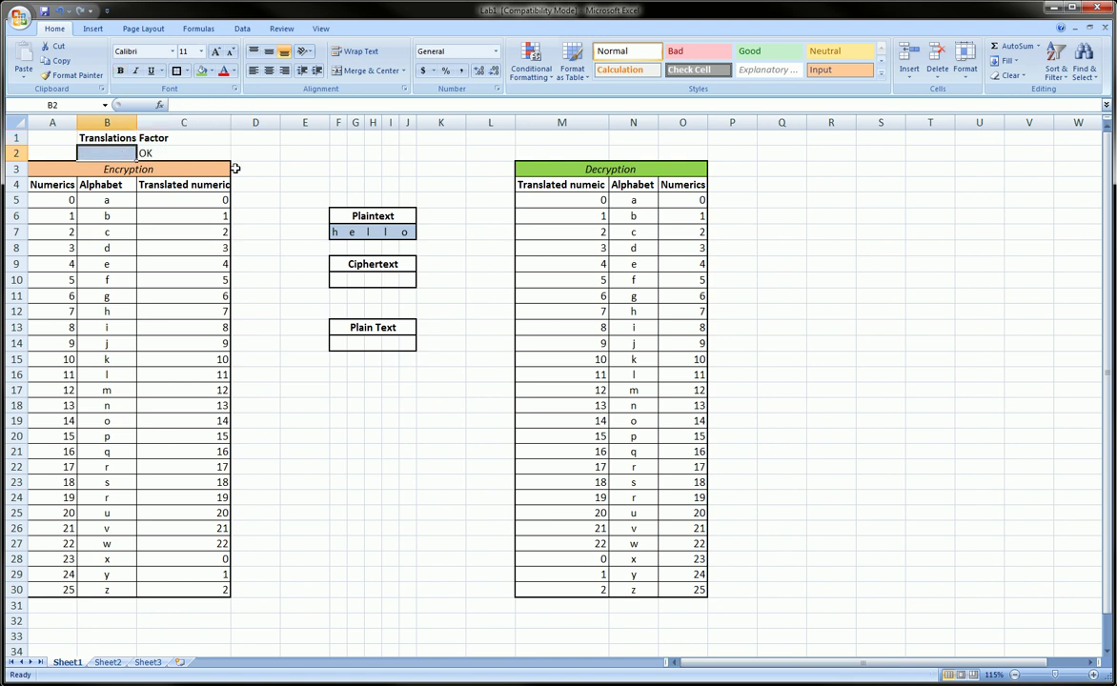
text(0)
key(Return)
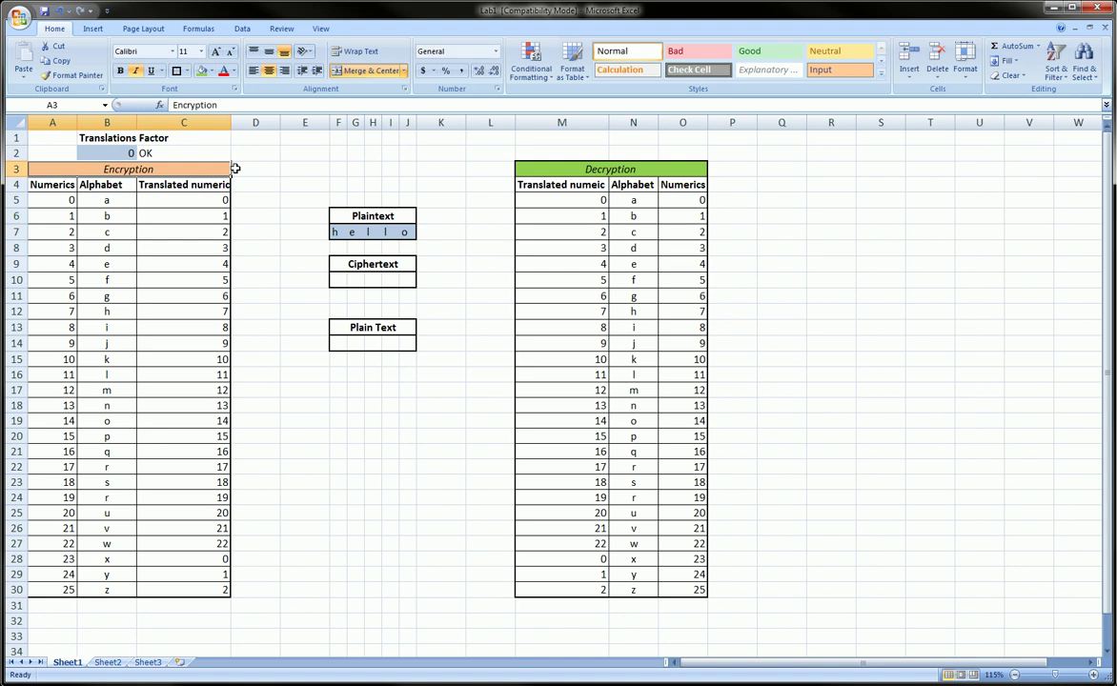
Review Encryption table rows 5 and 6, where translated values equal the numerics.
drag(62, 198, 178, 199)
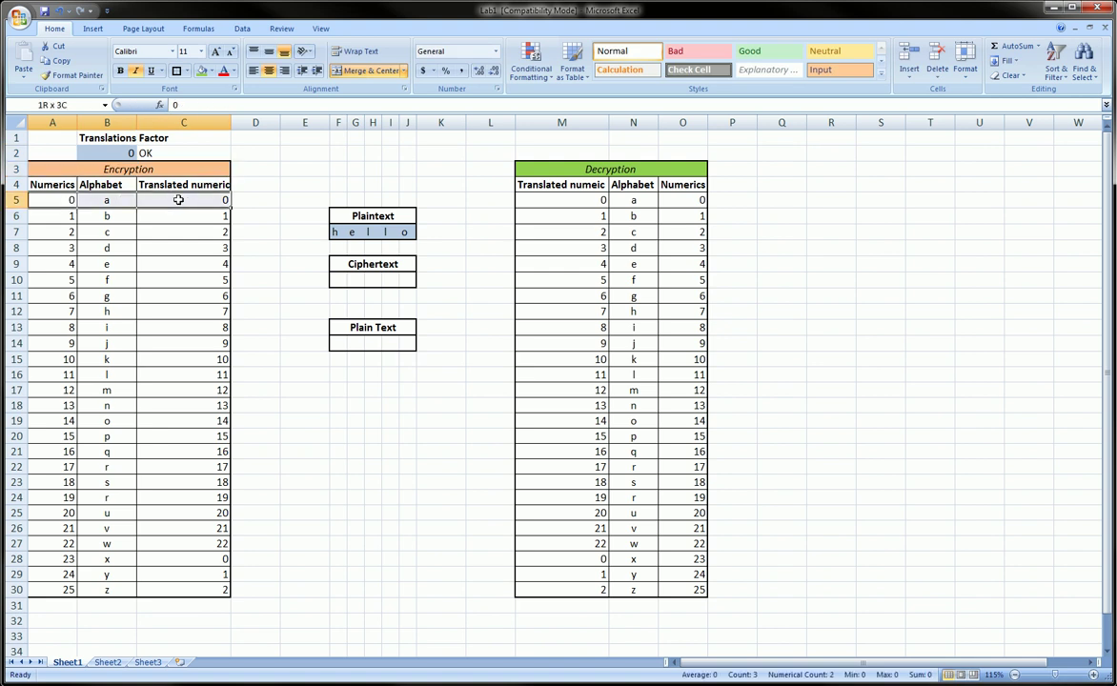
drag(69, 217, 188, 221)
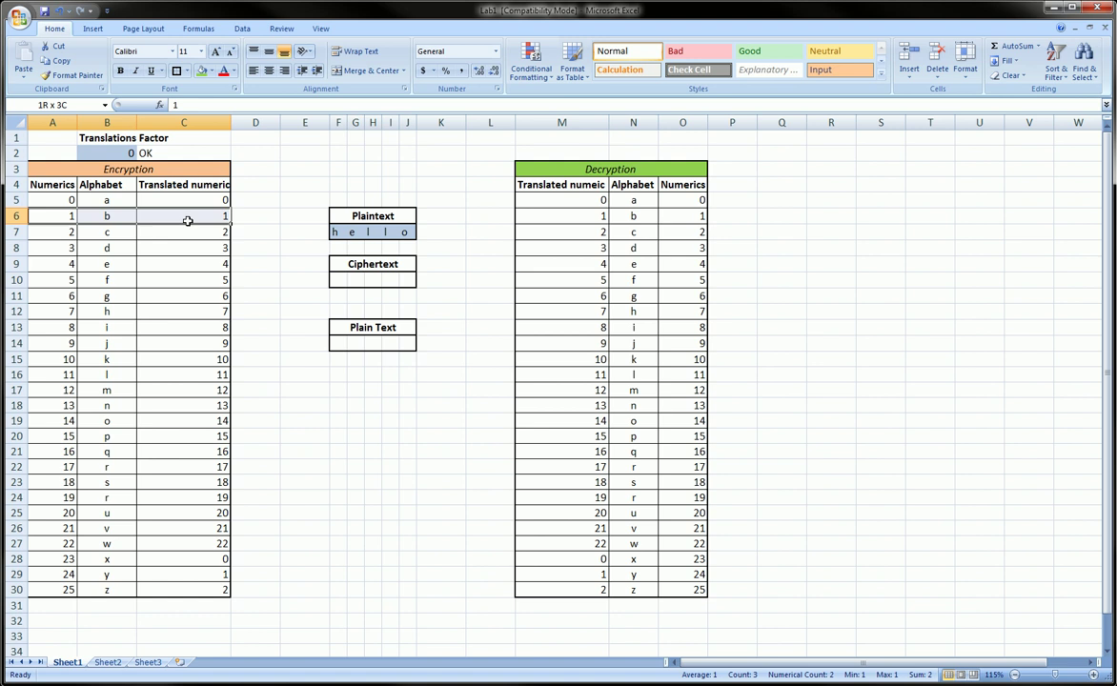
click(193, 230)
click(72, 197)
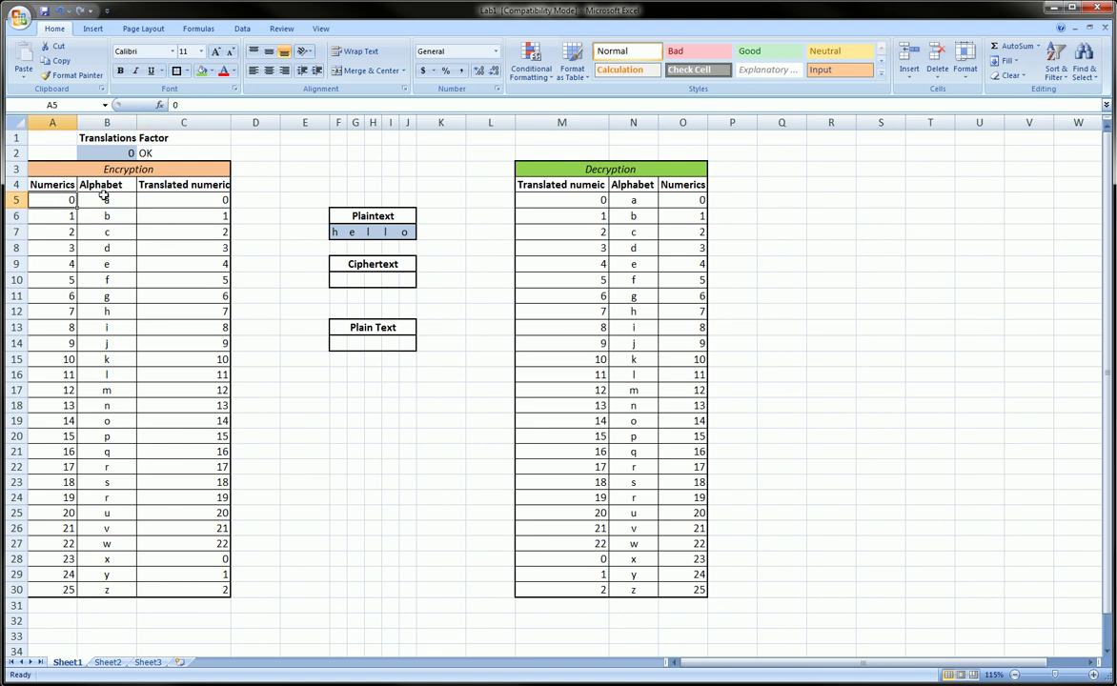
click(157, 179)
drag(65, 198, 181, 200)
click(160, 198)
Compare columns A and C and the C7 formula, pairing 0 with a.
click(53, 184)
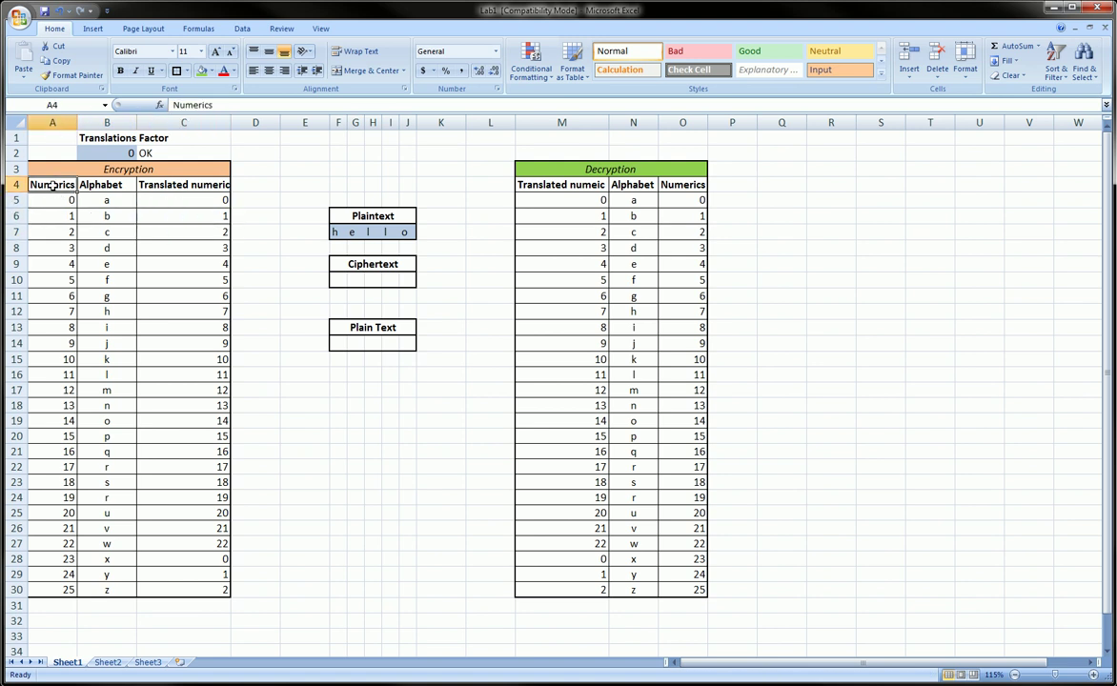
click(49, 123)
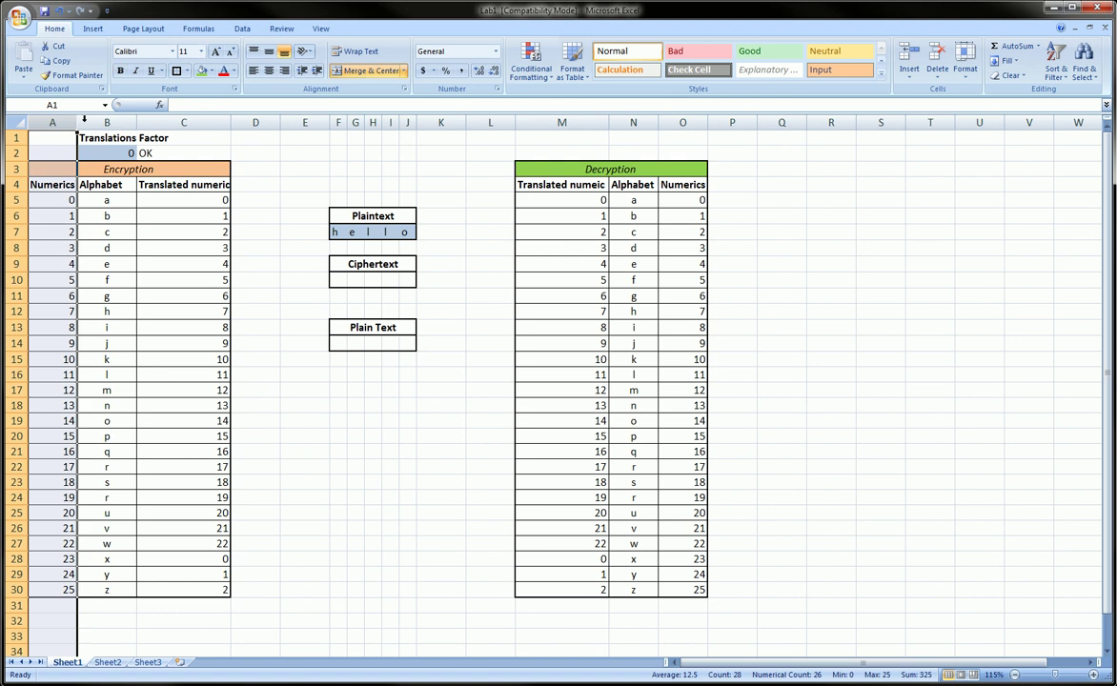
click(182, 121)
mouse_move(65, 200)
mouse_down()
mouse_move(114, 200)
mouse_move(73, 196)
mouse_up()
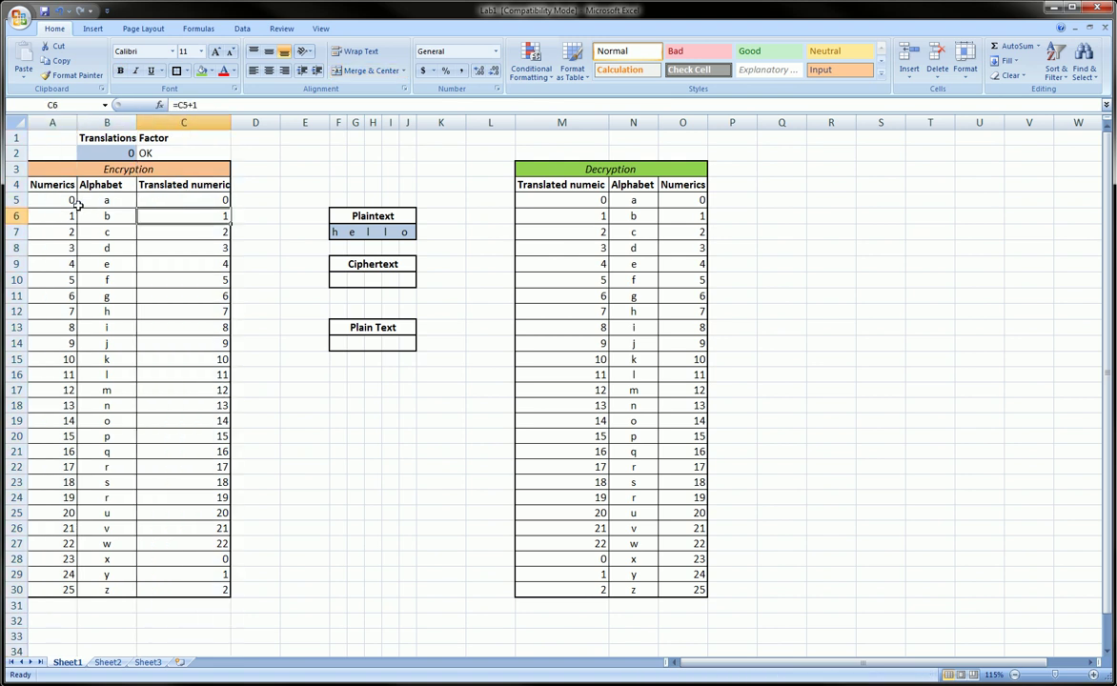
click(182, 231)
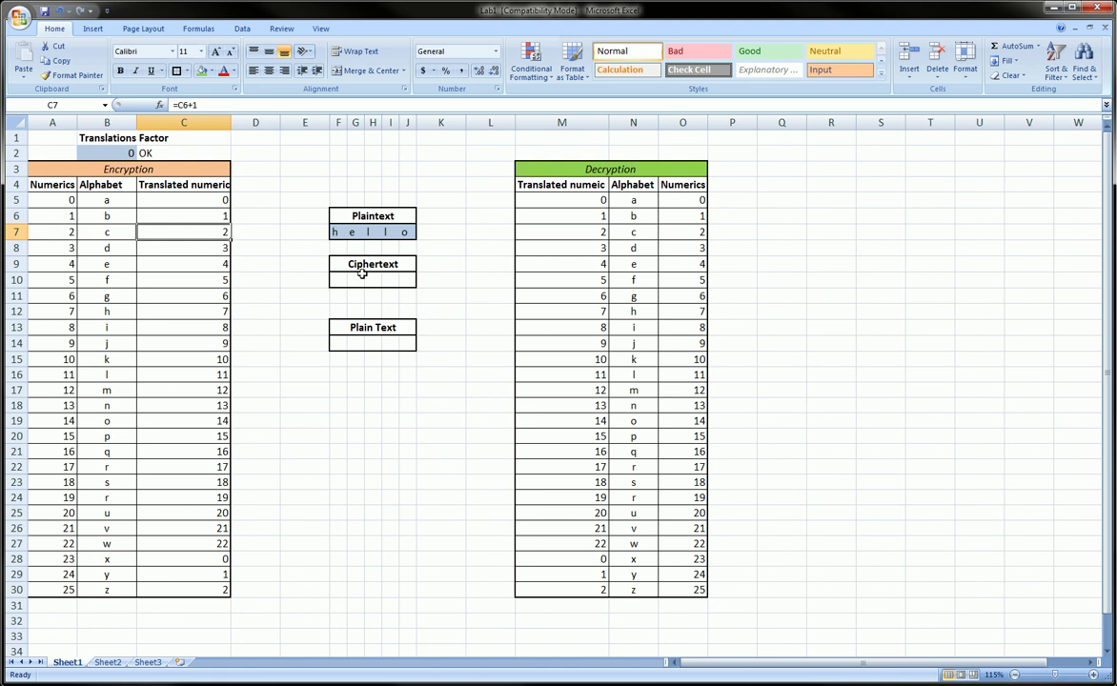
Point out the hello letters and Ciphertext cells F10:J10, then reselect B2.
drag(332, 278, 406, 274)
drag(334, 231, 410, 232)
drag(334, 281, 399, 276)
click(339, 295)
click(112, 150)
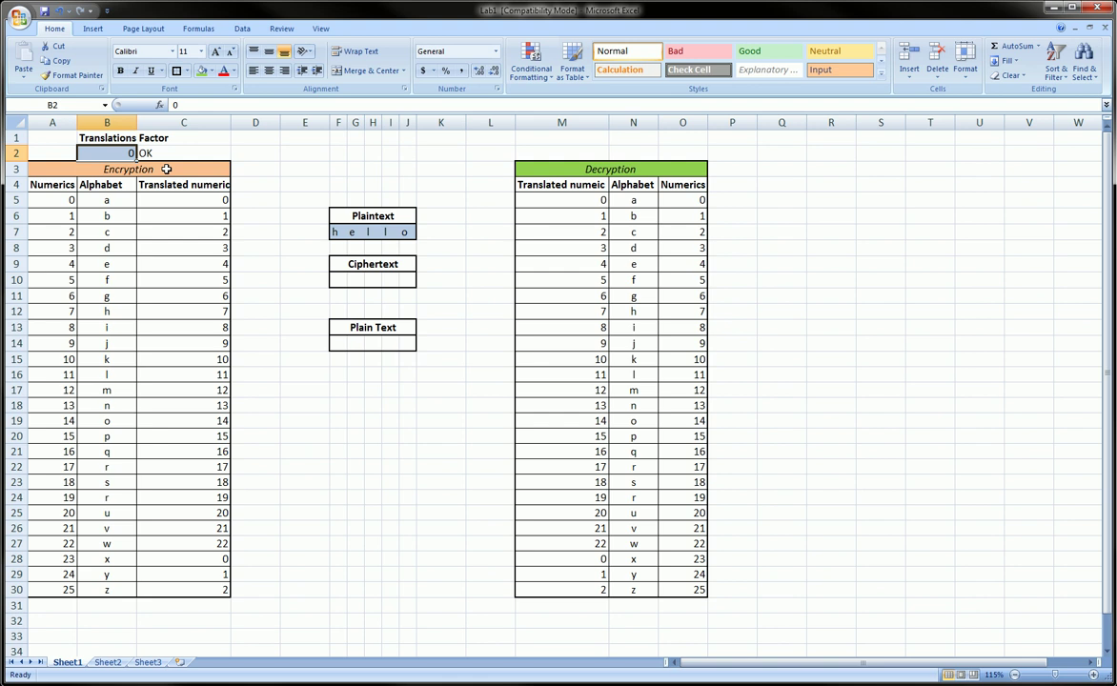
Change the Translations Factor in B2 to 3 and check the shifted C5 formula.
text(3)
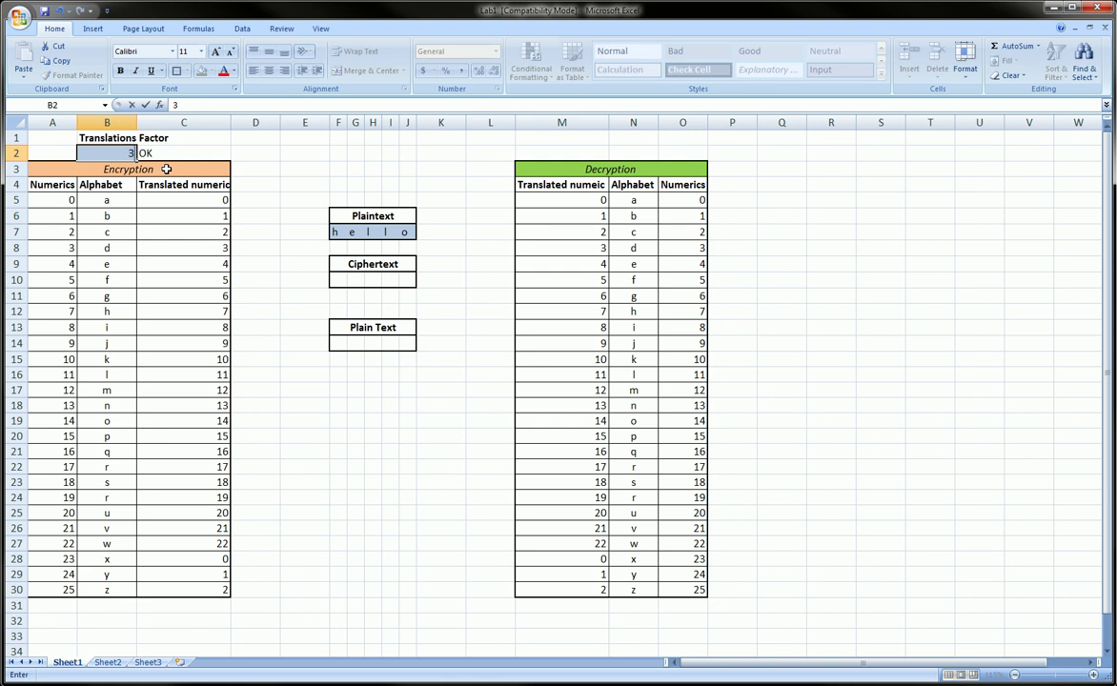
click(165, 169)
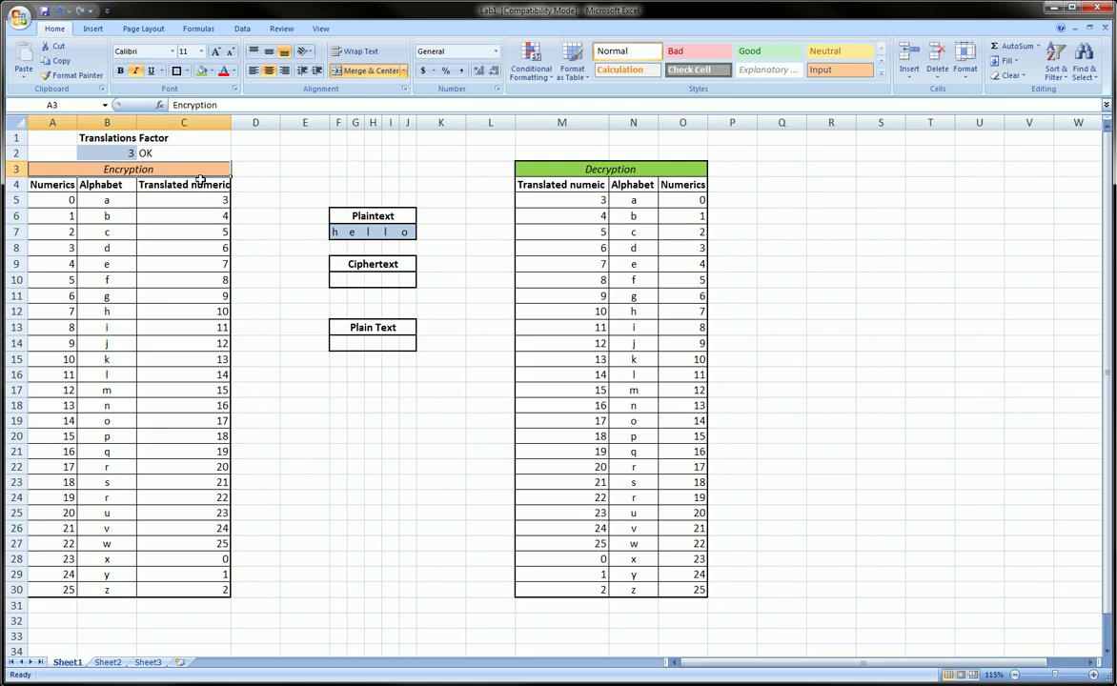
click(184, 122)
drag(195, 187, 215, 589)
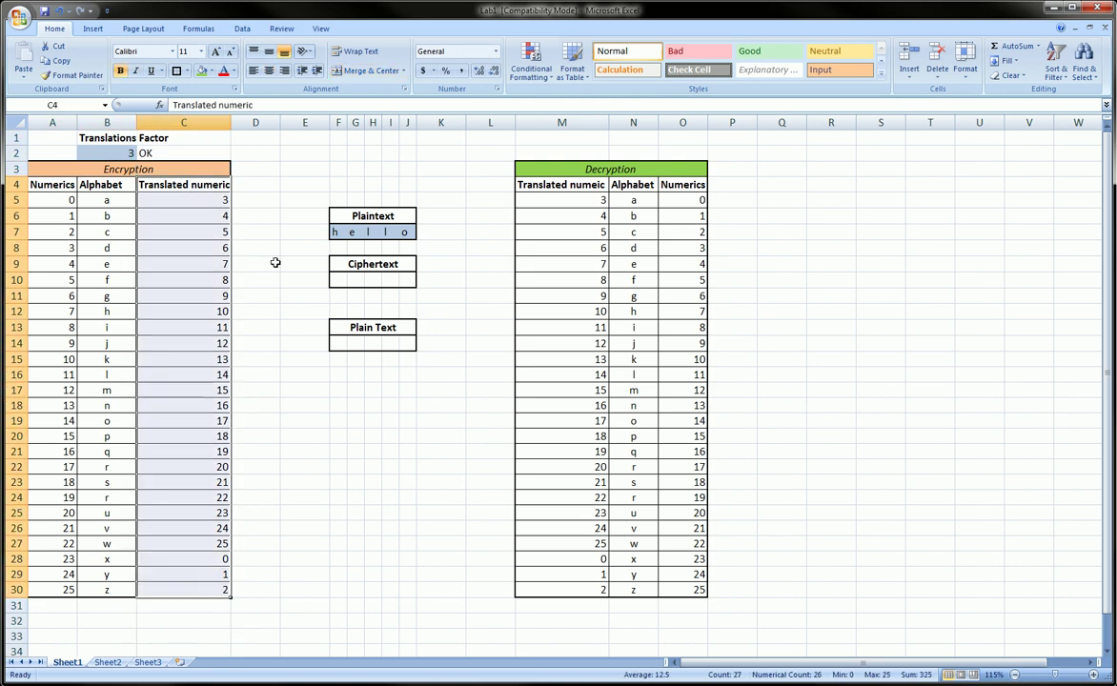
click(203, 203)
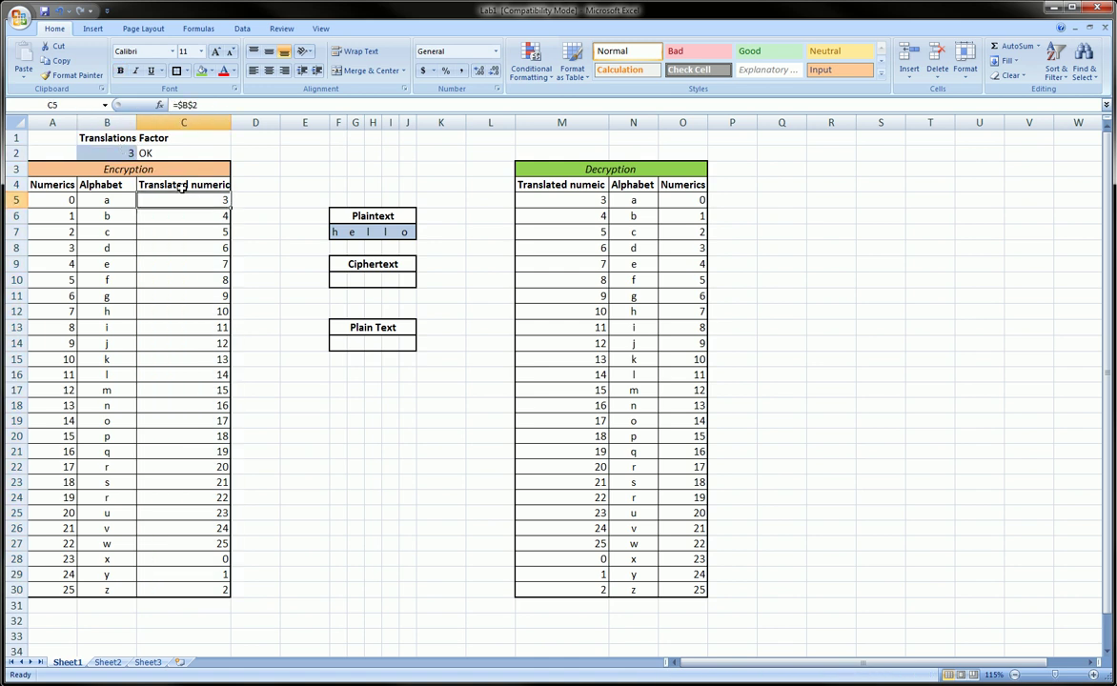
click(134, 152)
Review the wrapped values in C28:C30 and widen column C to fit its heading.
drag(183, 201, 218, 540)
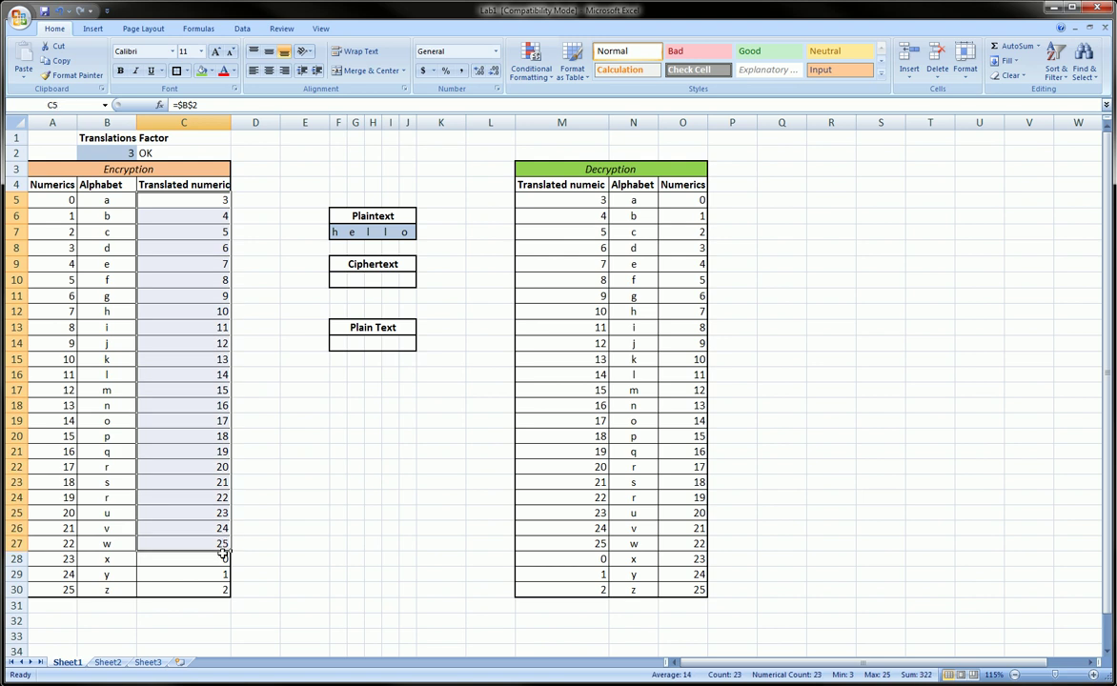
click(218, 561)
drag(219, 563, 221, 587)
click(221, 588)
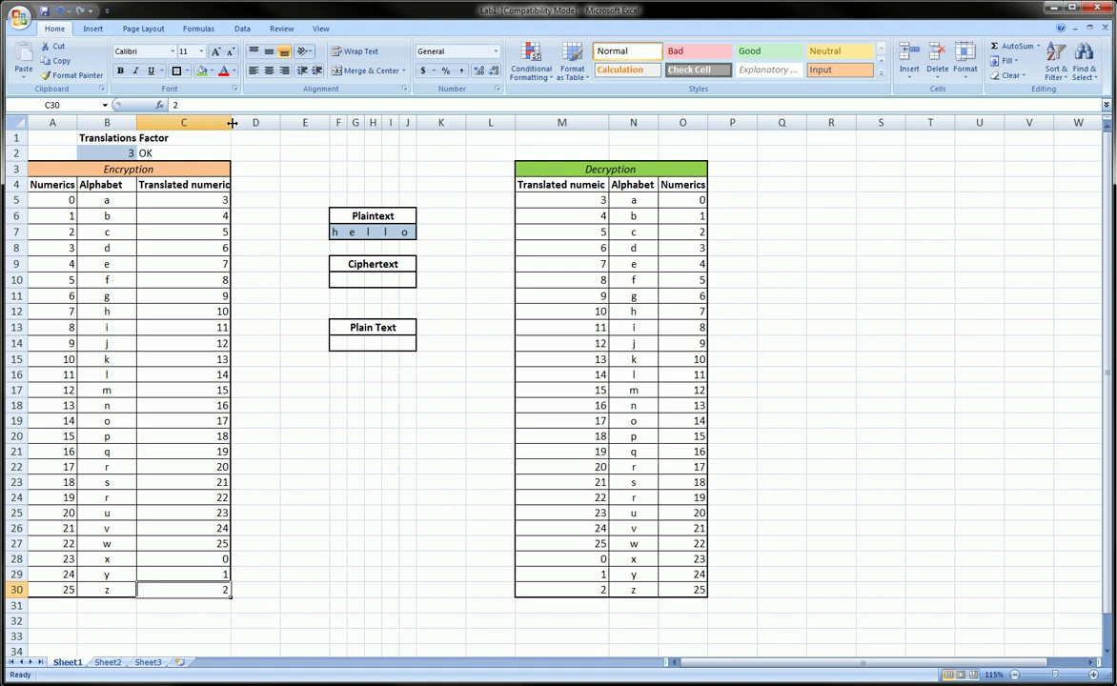
drag(230, 122, 237, 122)
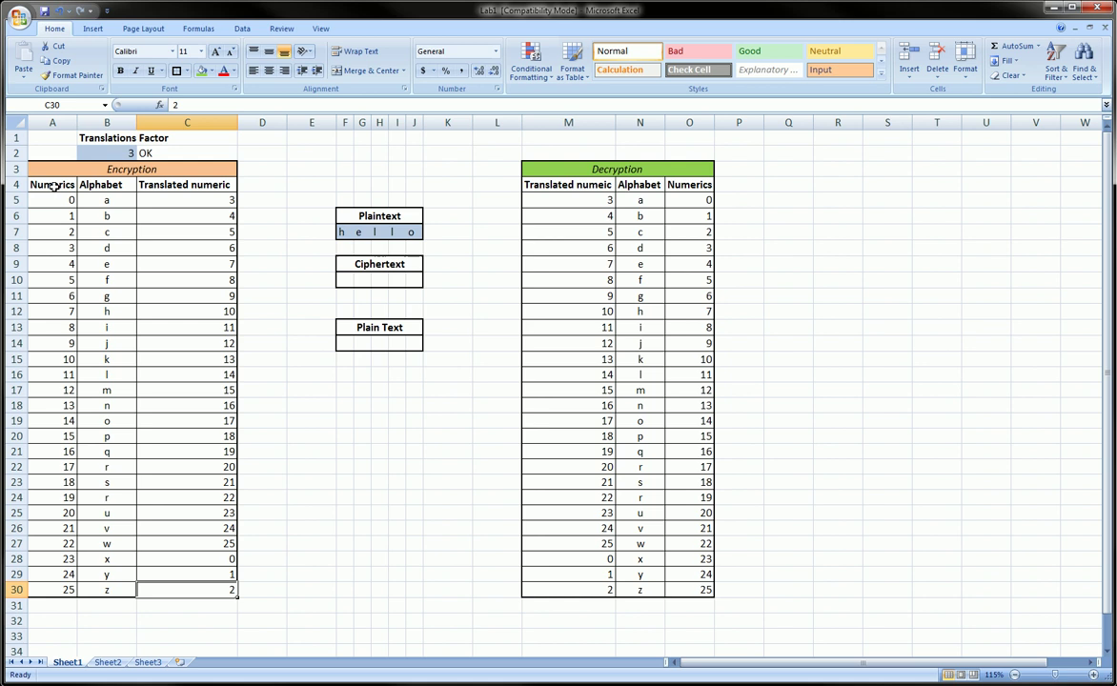
drag(50, 184, 191, 584)
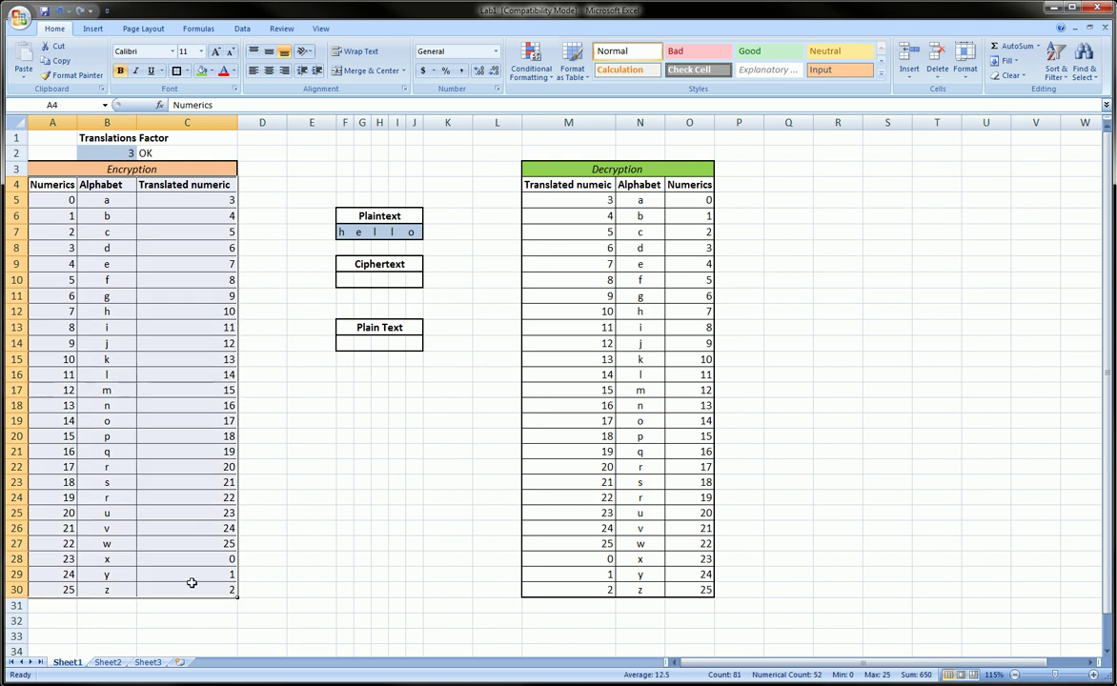
Start a VLOOKUP in F10 using the plaintext h in F7 and the B5:C30 table.
click(250, 310)
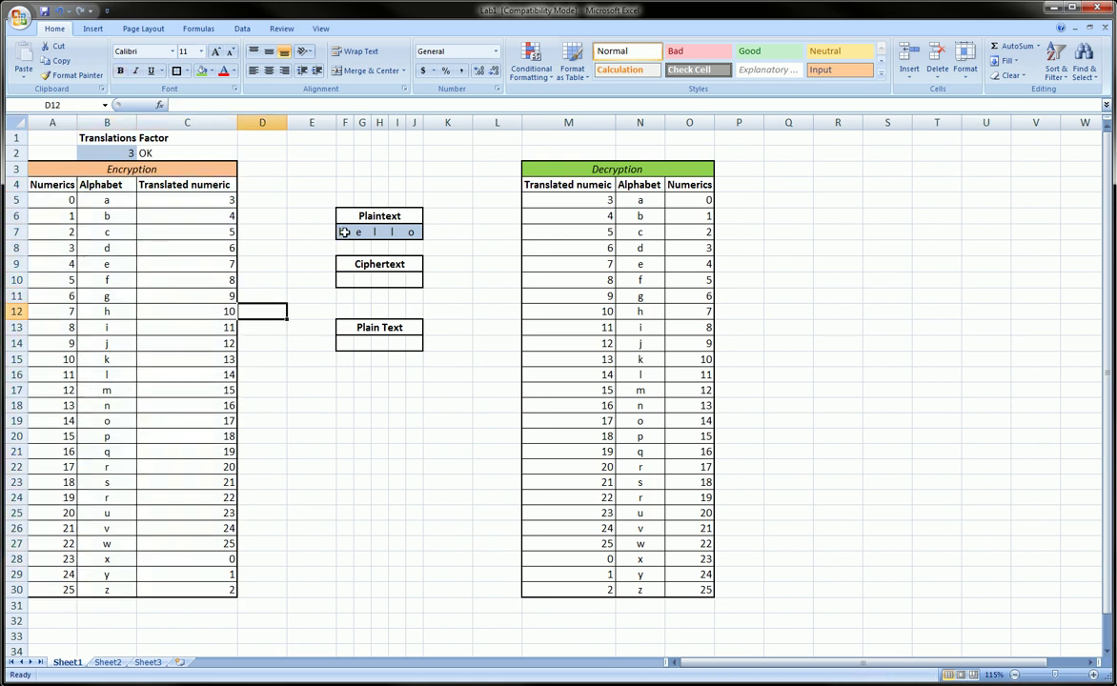
drag(345, 232, 414, 231)
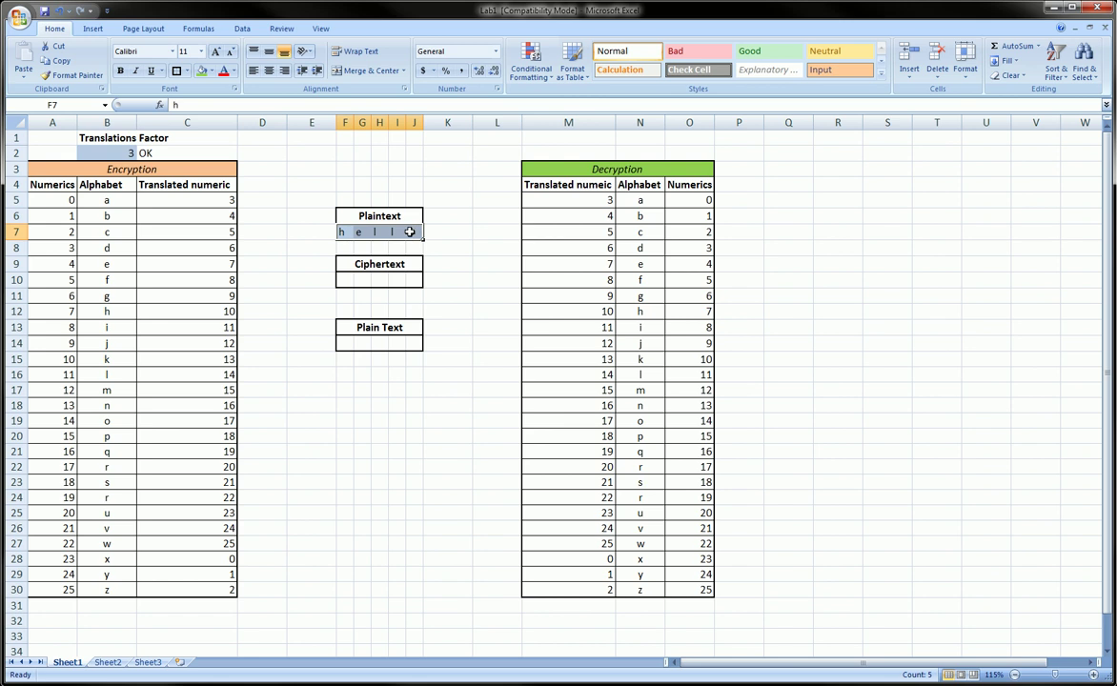
mouse_move(332, 202)
mouse_down()
mouse_move(454, 240)
mouse_move(386, 267)
mouse_up()
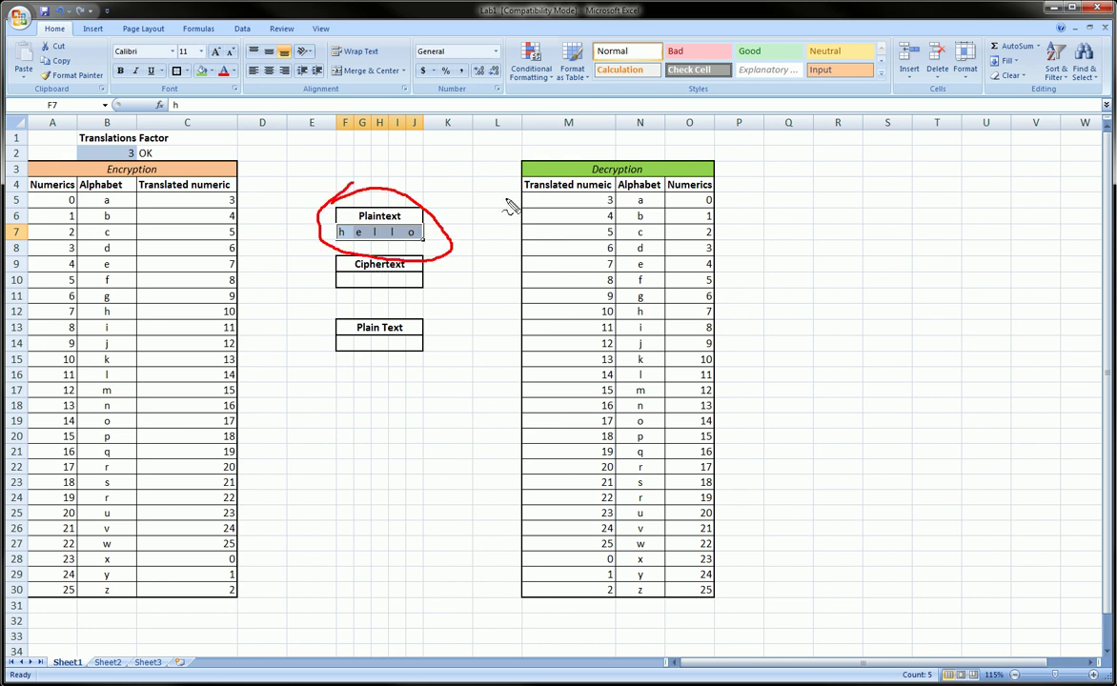
click(341, 279)
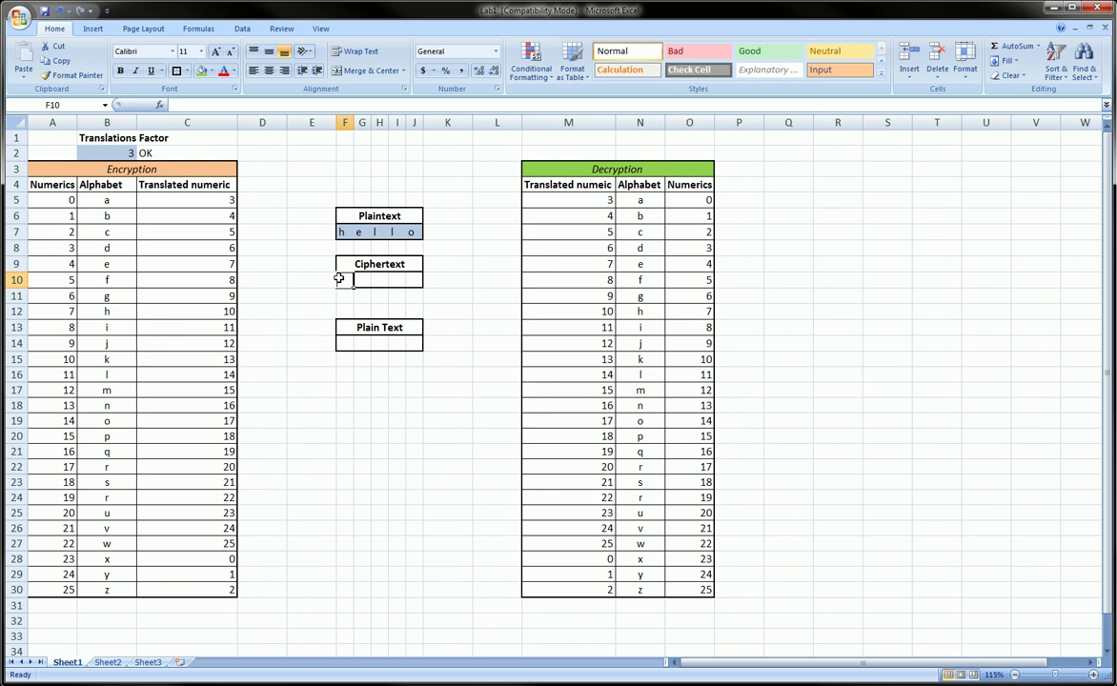
text(=)
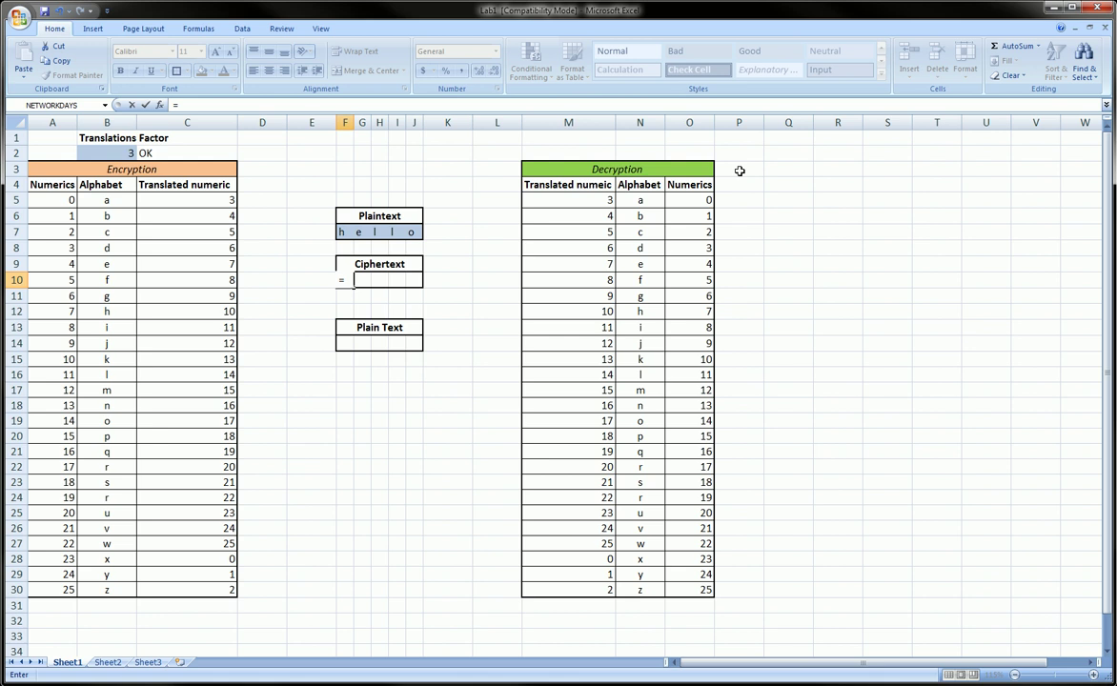
text(vlookup()
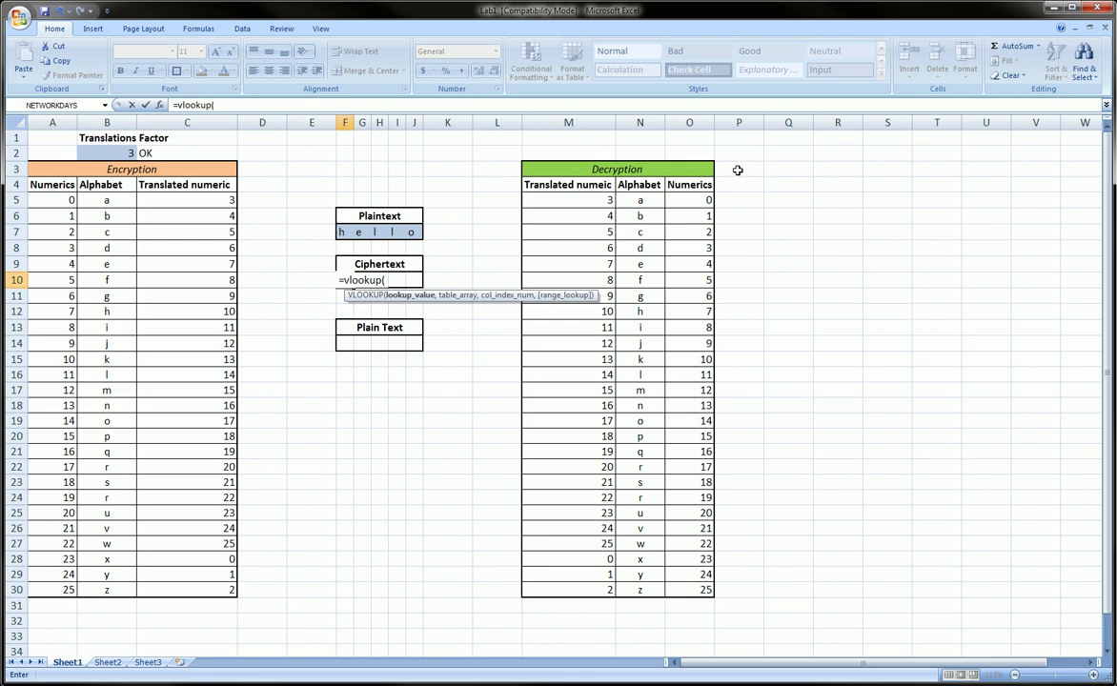
click(344, 233)
text(,)
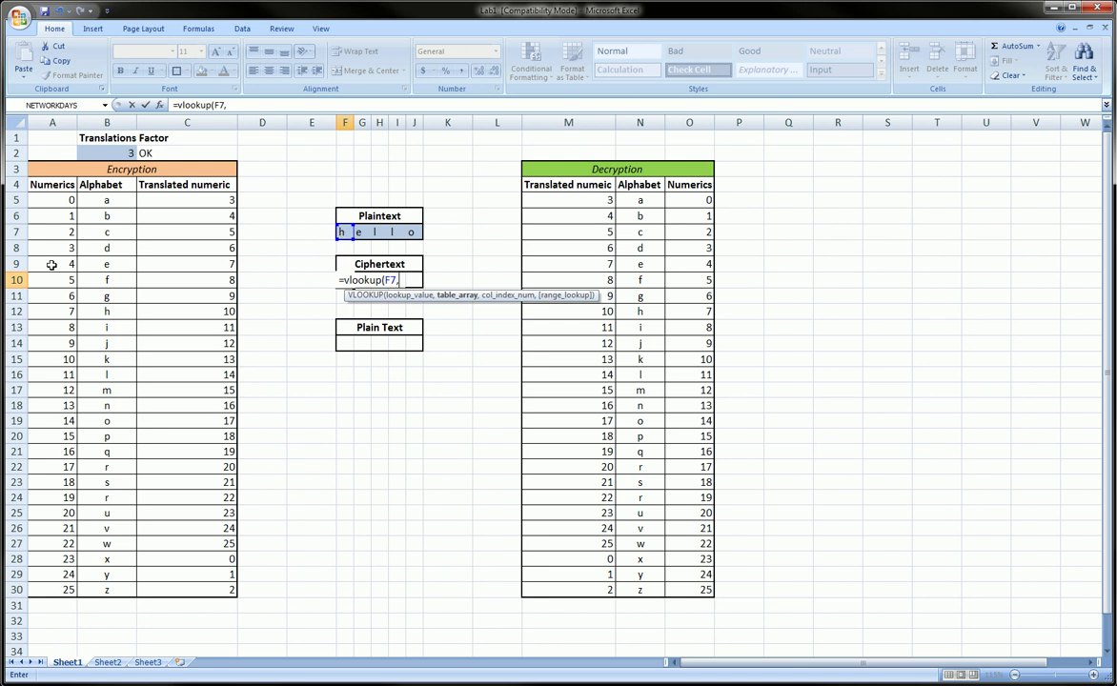
drag(97, 200, 198, 586)
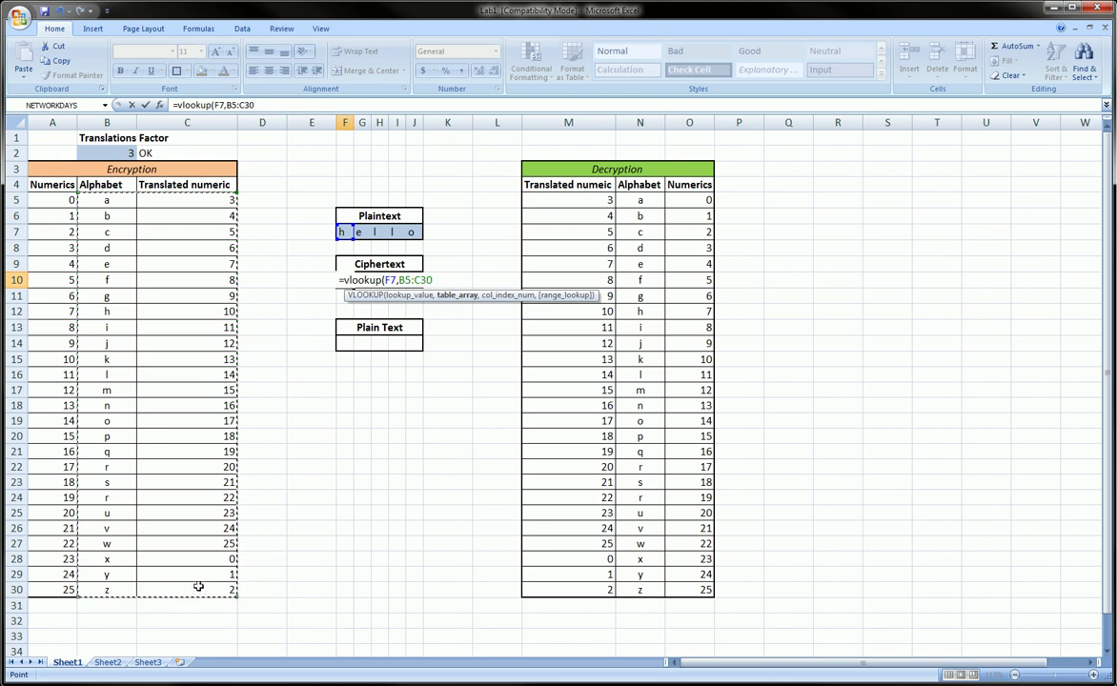
Make the lookup range absolute as $B$5:$C$30.
click(235, 105)
text($)
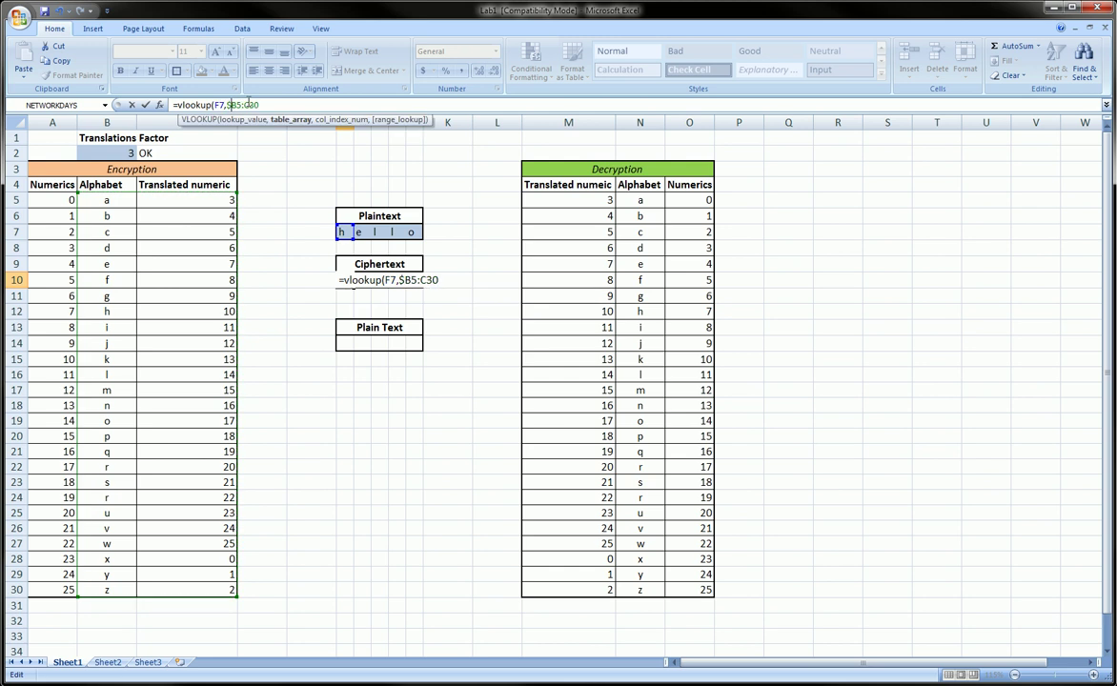
click(238, 105)
text($)
key(Right)
key(Right)
text($B$)
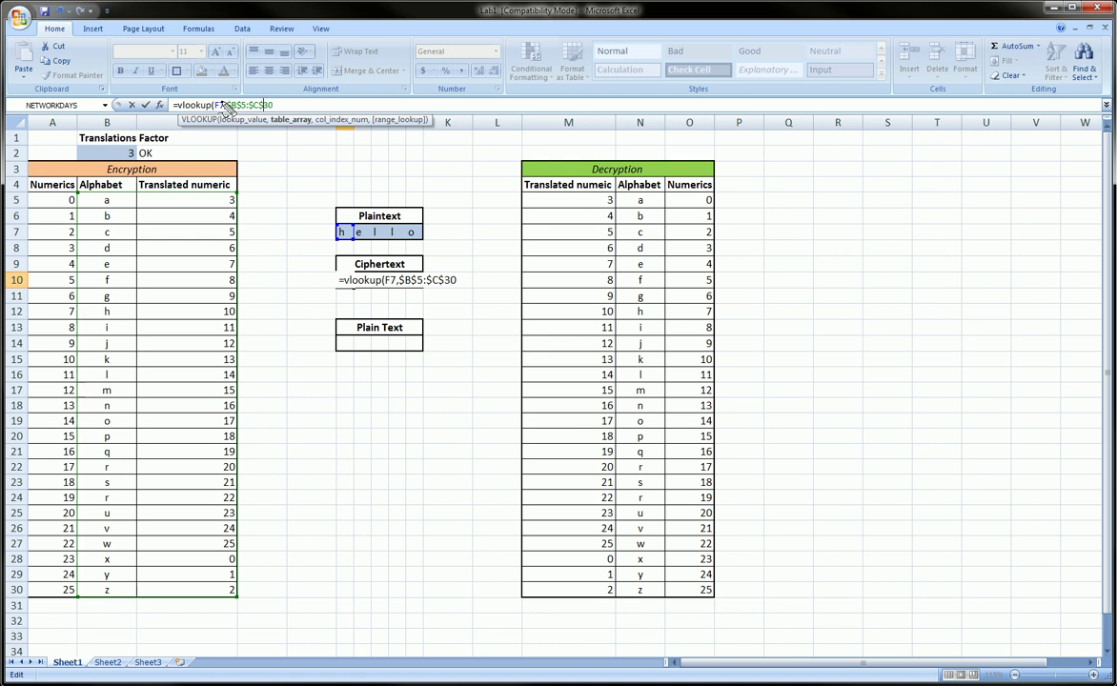
mouse_move(217, 102)
mouse_down()
mouse_move(238, 90)
mouse_move(270, 109)
mouse_move(228, 115)
mouse_move(270, 99)
mouse_up()
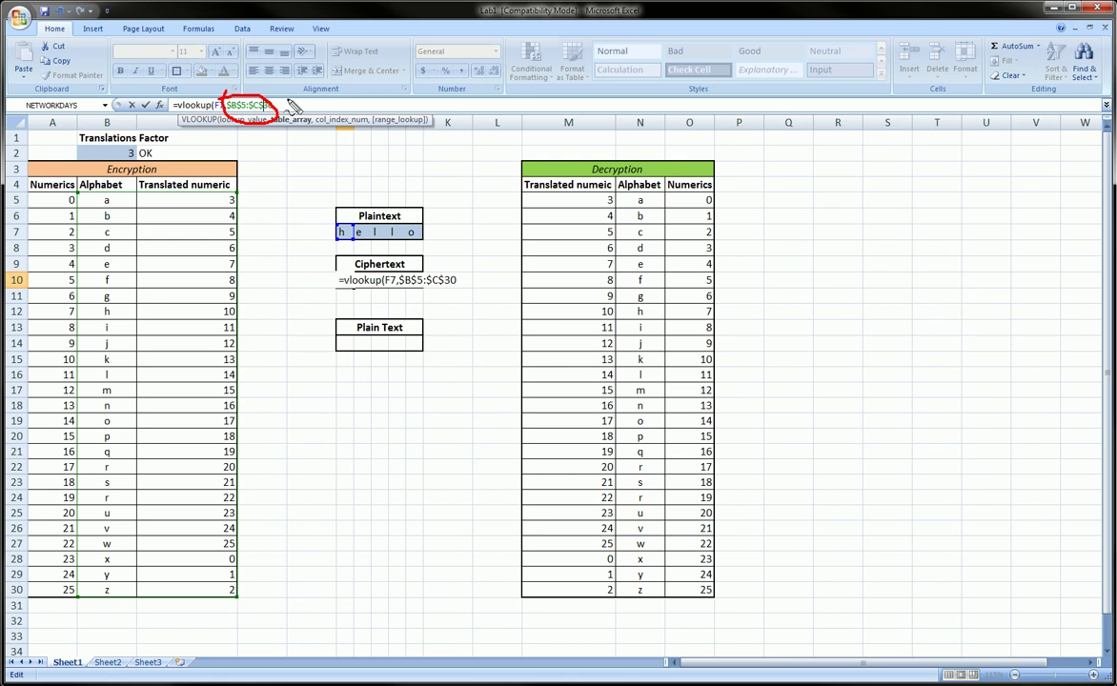
key(Escape)
Finish the formula with column index 2 and FALSE, returning 10 for h.
text(,)
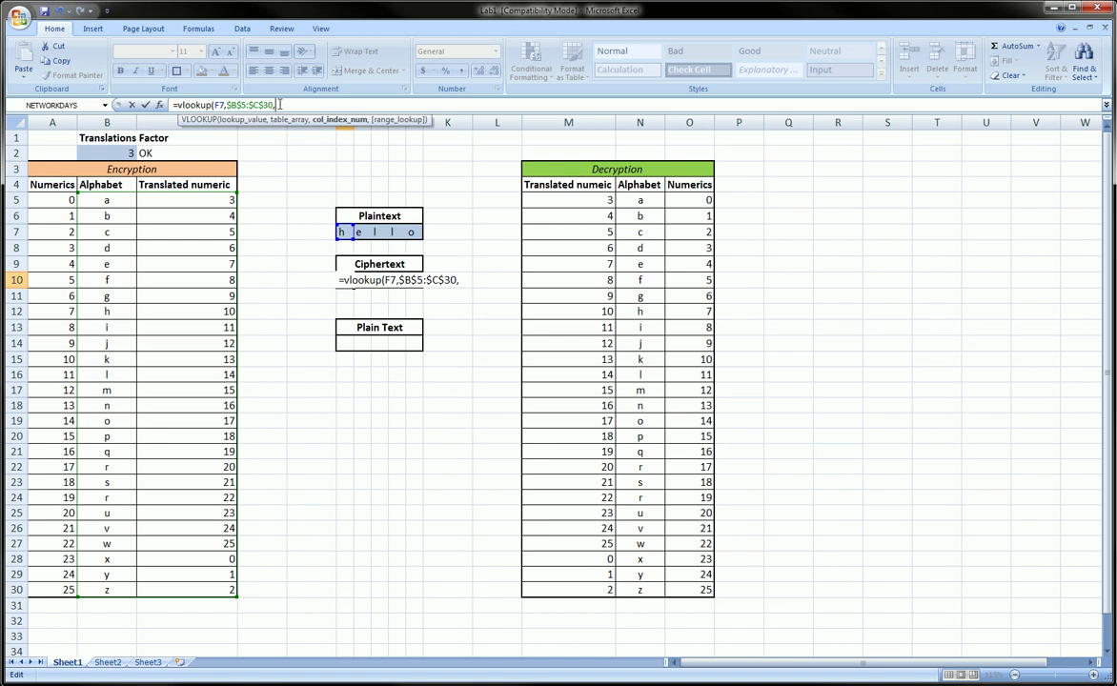
text(2)
mouse_move(128, 294)
mouse_down()
mouse_move(212, 290)
mouse_move(250, 319)
mouse_move(167, 334)
mouse_move(148, 281)
mouse_up()
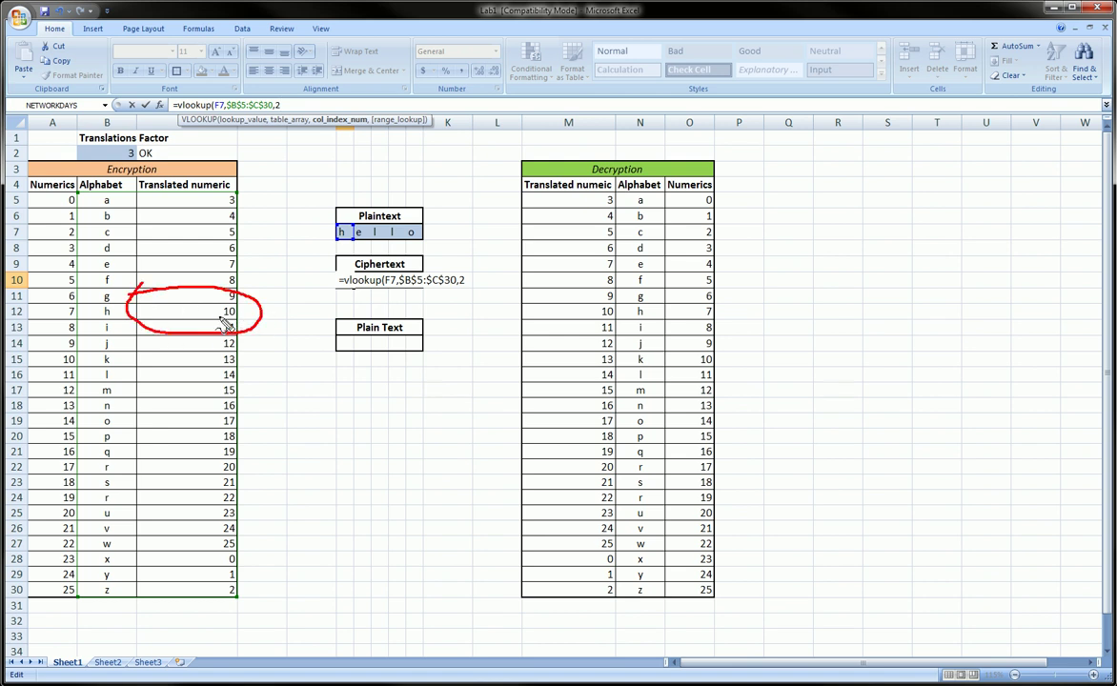
key(Escape)
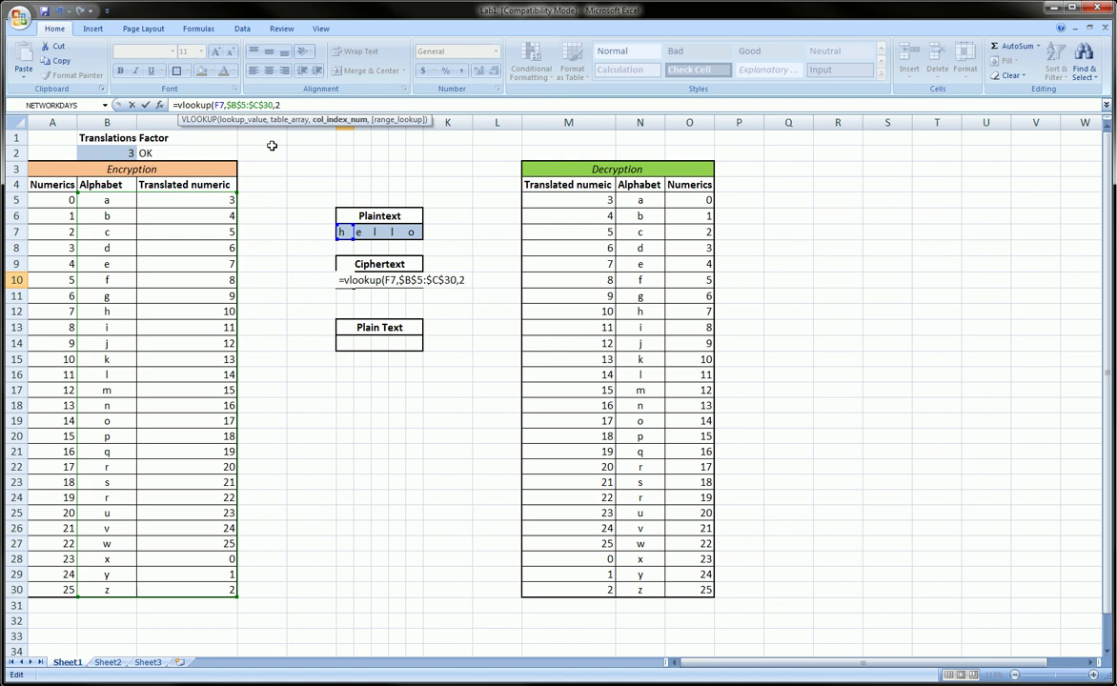
text(,false)
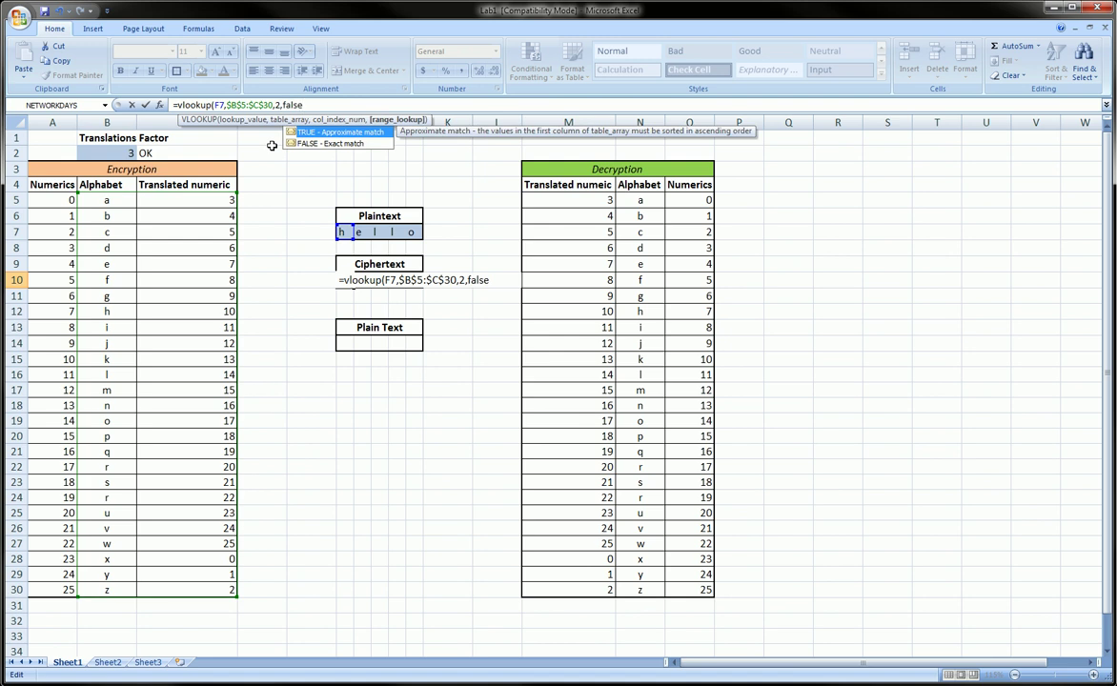
text())
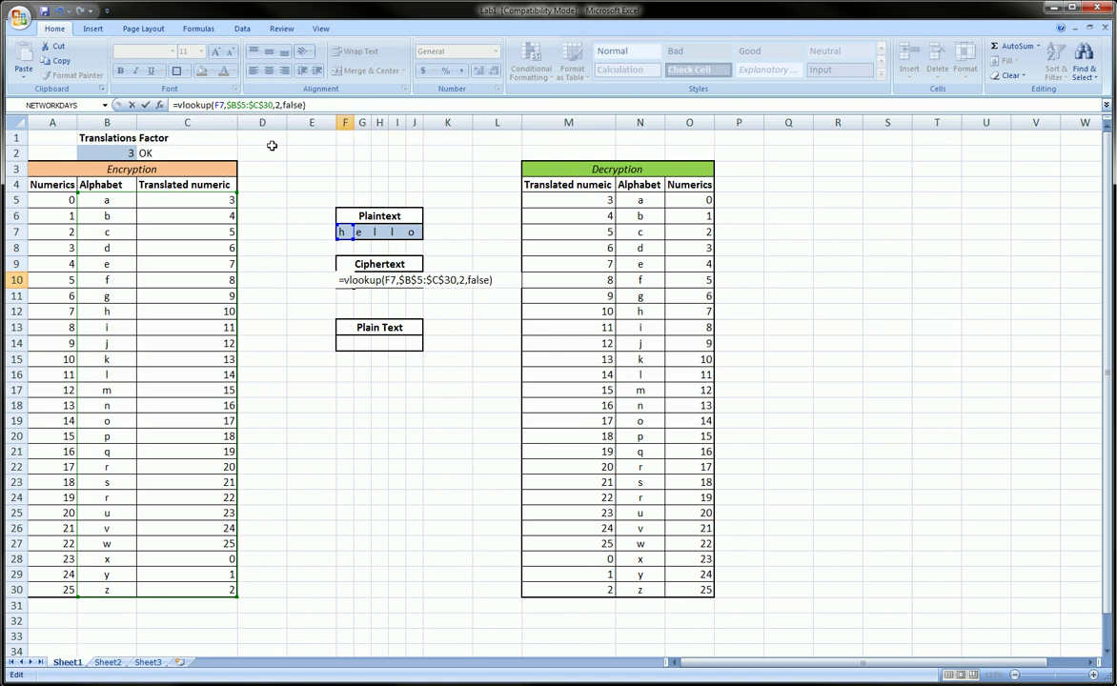
key(Return)
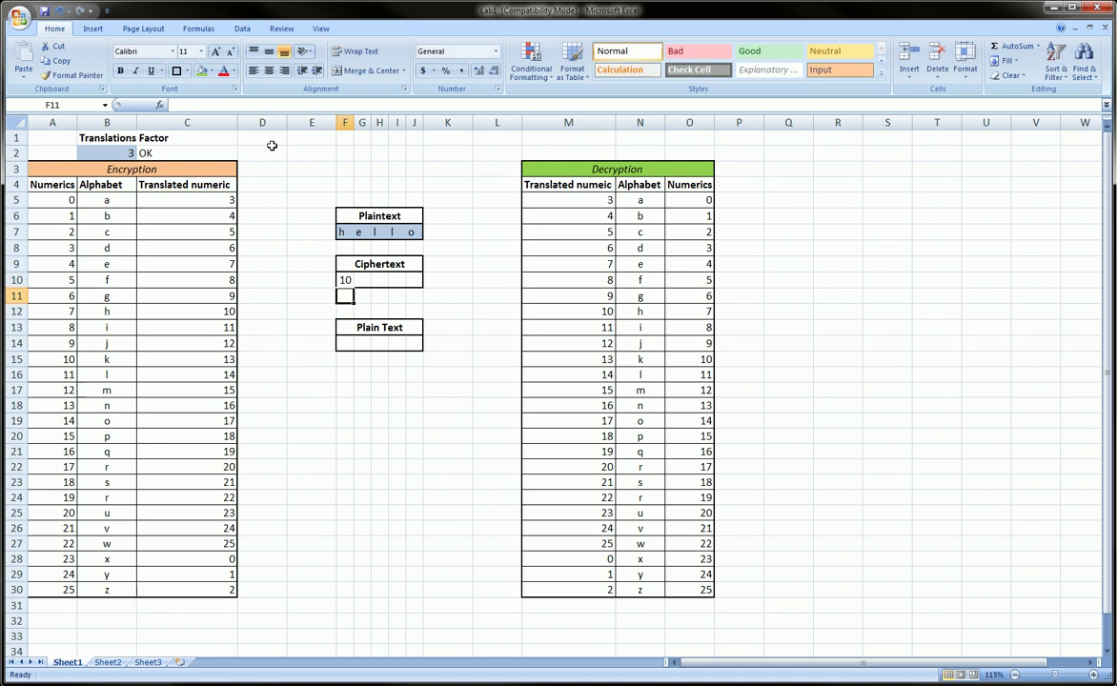
click(115, 312)
mouse_move(210, 314)
mouse_down()
mouse_move(119, 315)
mouse_move(87, 344)
mouse_move(164, 293)
mouse_up()
key(ctrl+2)
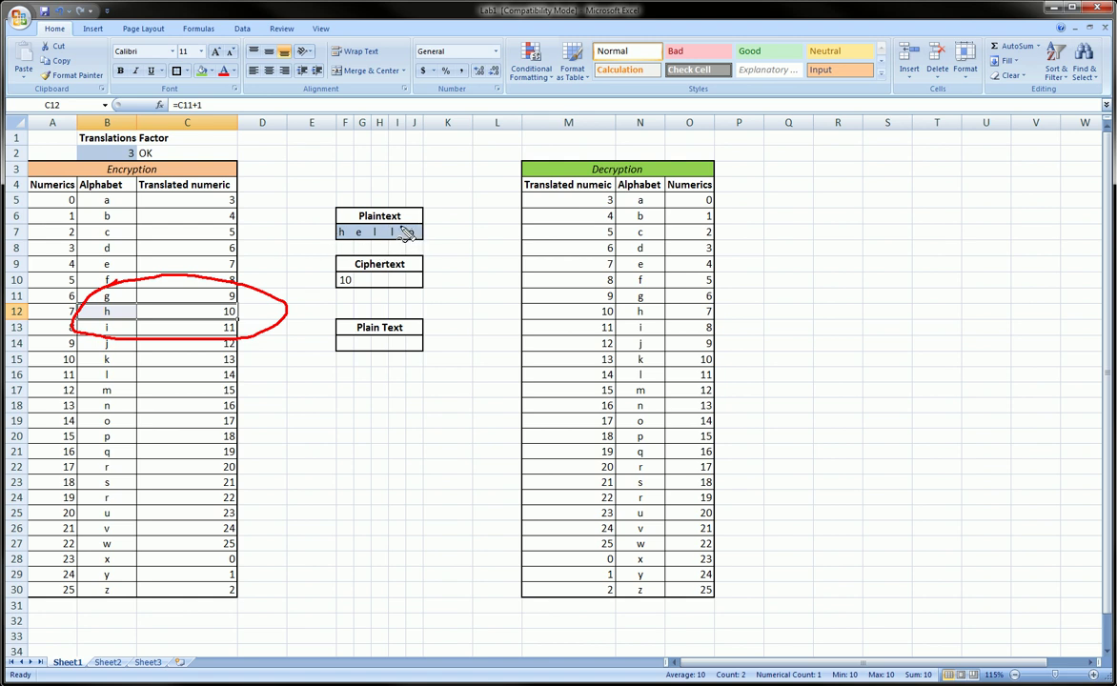
key(e)
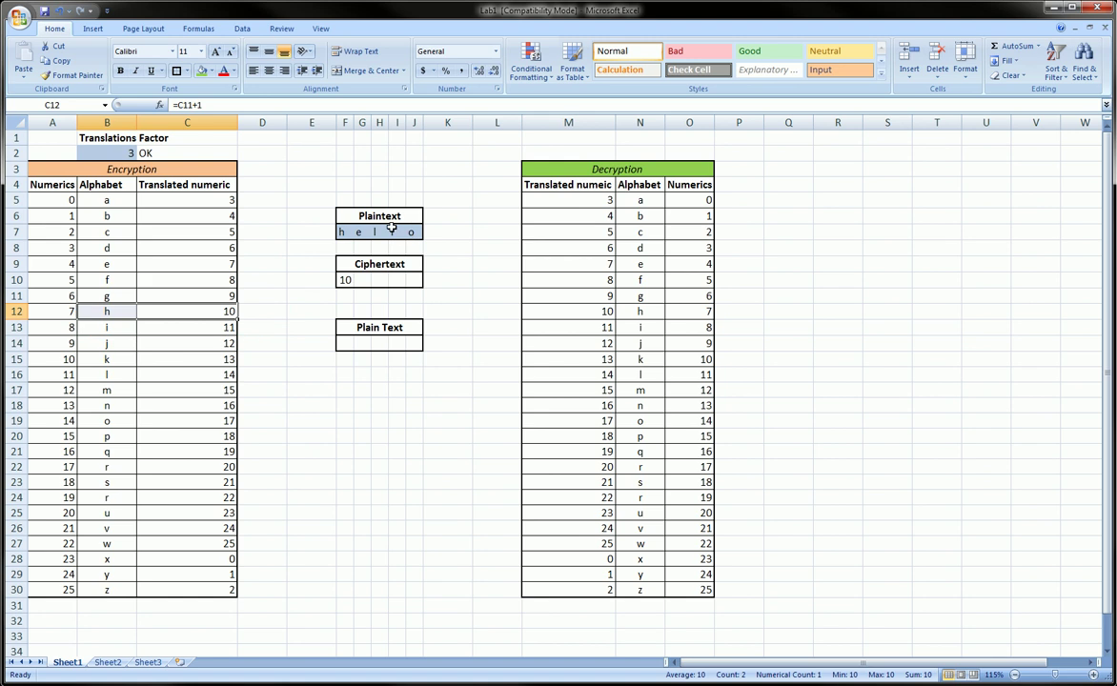
click(345, 280)
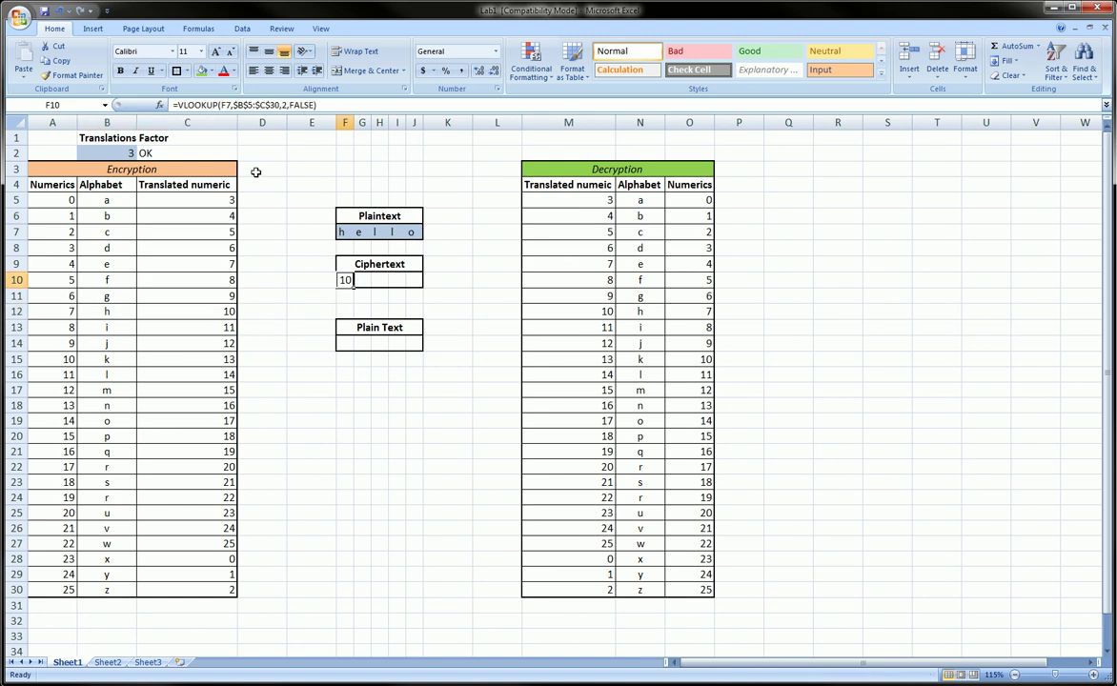
Wrap F10's existing VLOOKUP inside a new outer vlookup.
click(168, 103)
text(vlooku)
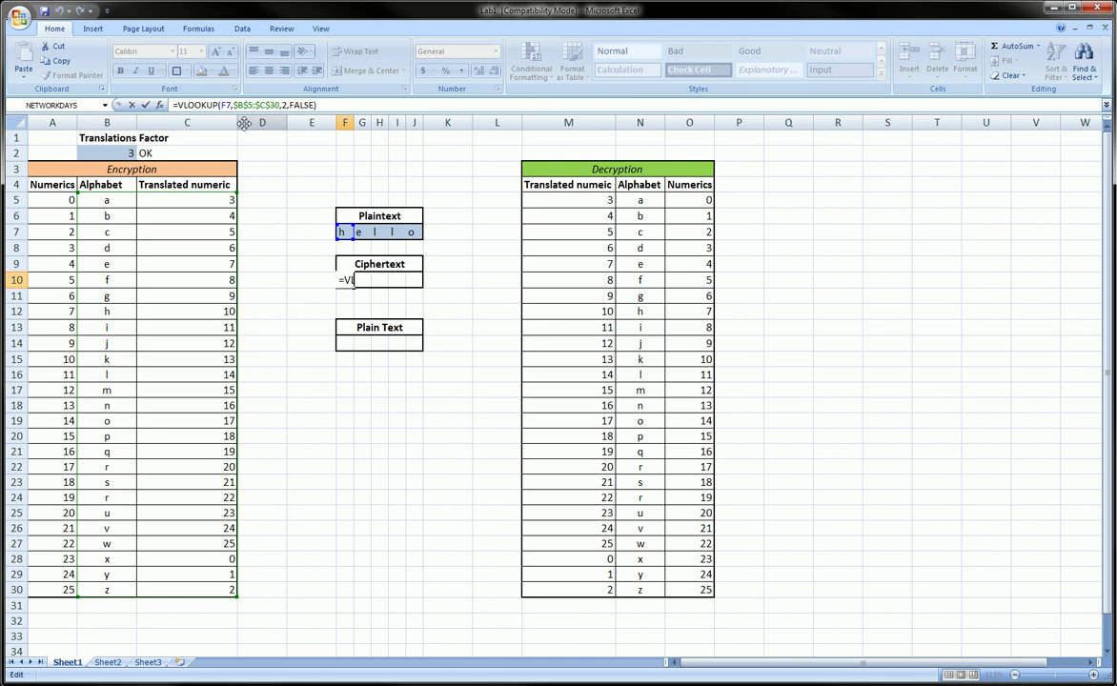
text(p()
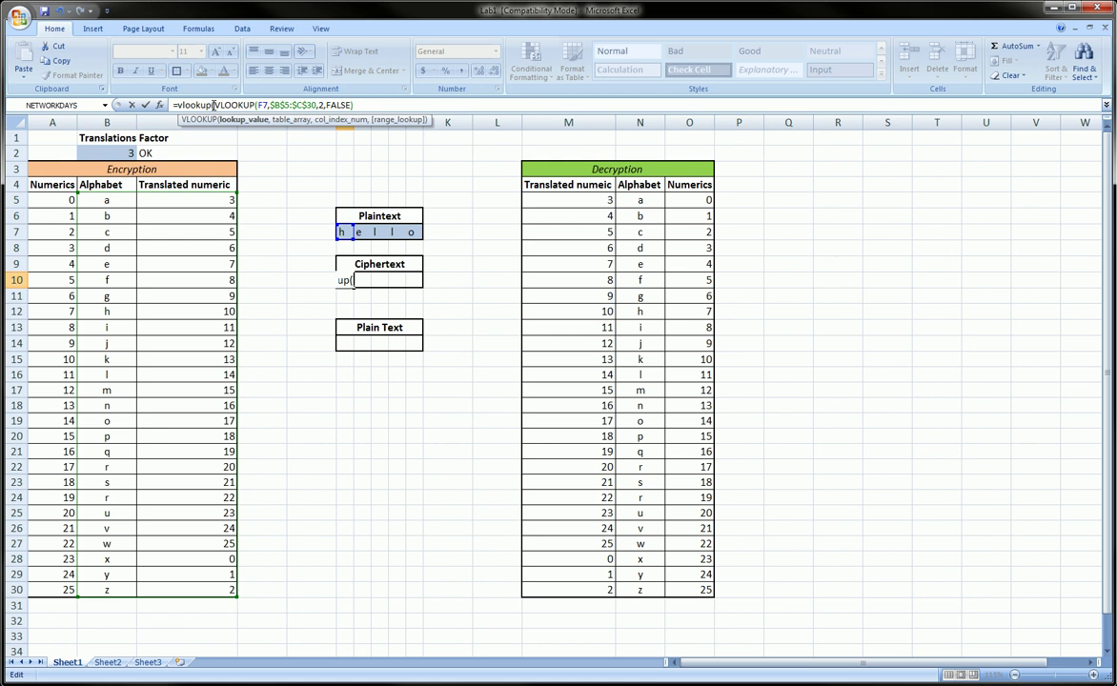
drag(352, 105, 217, 105)
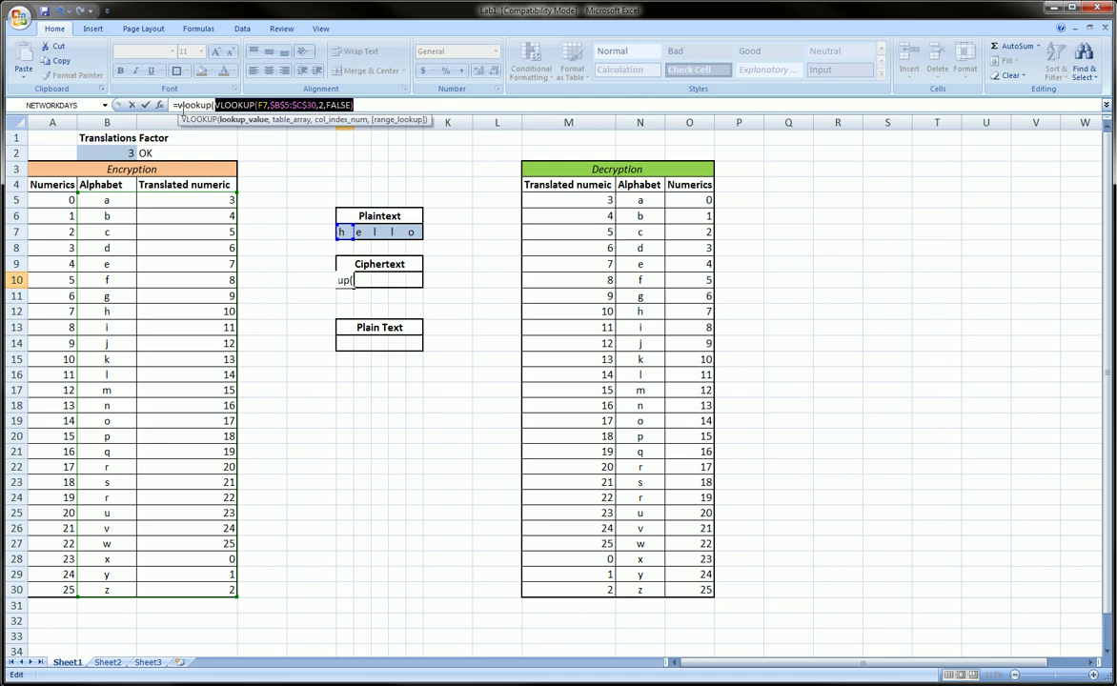
mouse_move(160, 95)
mouse_down()
mouse_move(218, 107)
mouse_move(167, 114)
mouse_move(231, 105)
mouse_up()
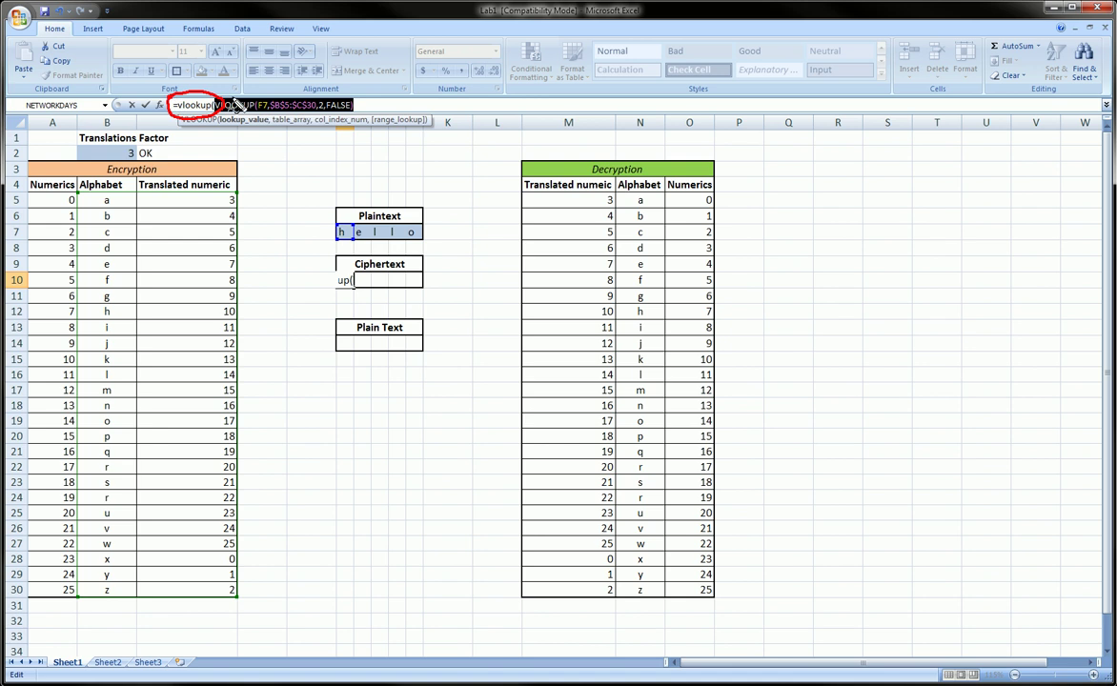
click(367, 106)
Give the outer lookup the absolute range $A$5:$B$30 with F4.
text(,)
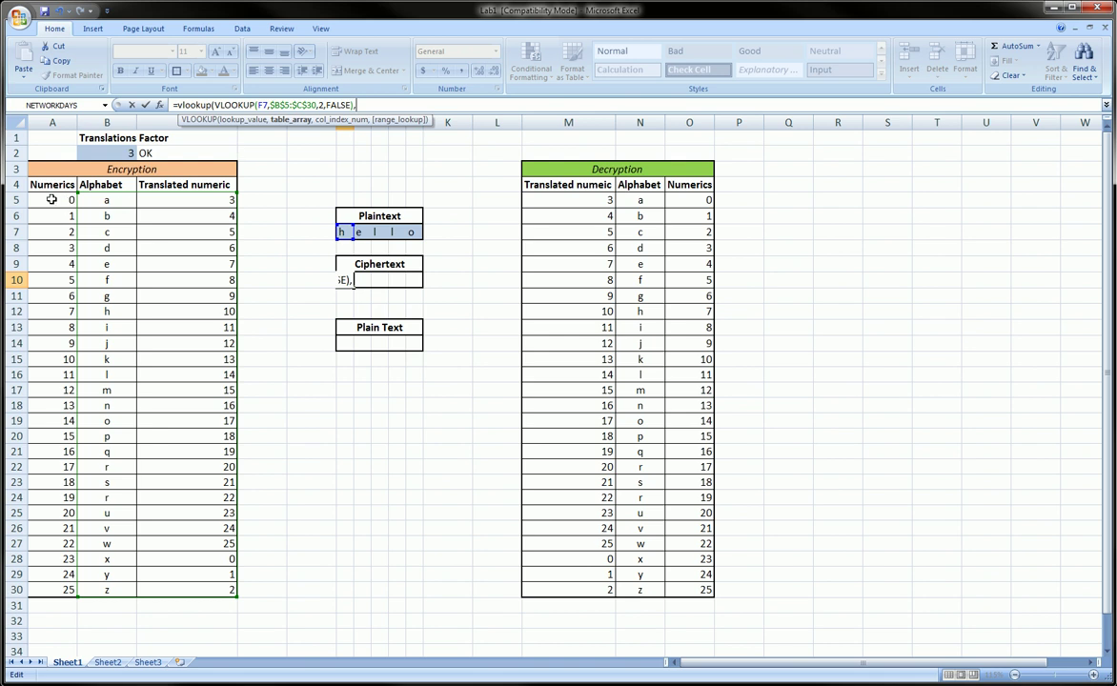
drag(51, 199, 97, 588)
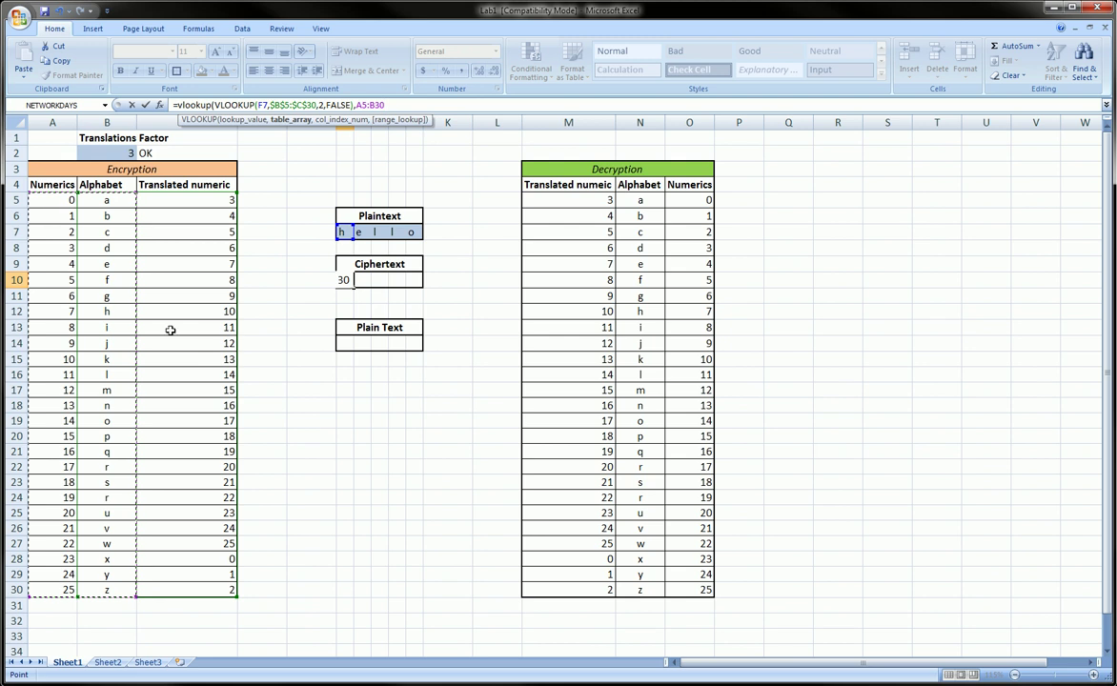
click(358, 105)
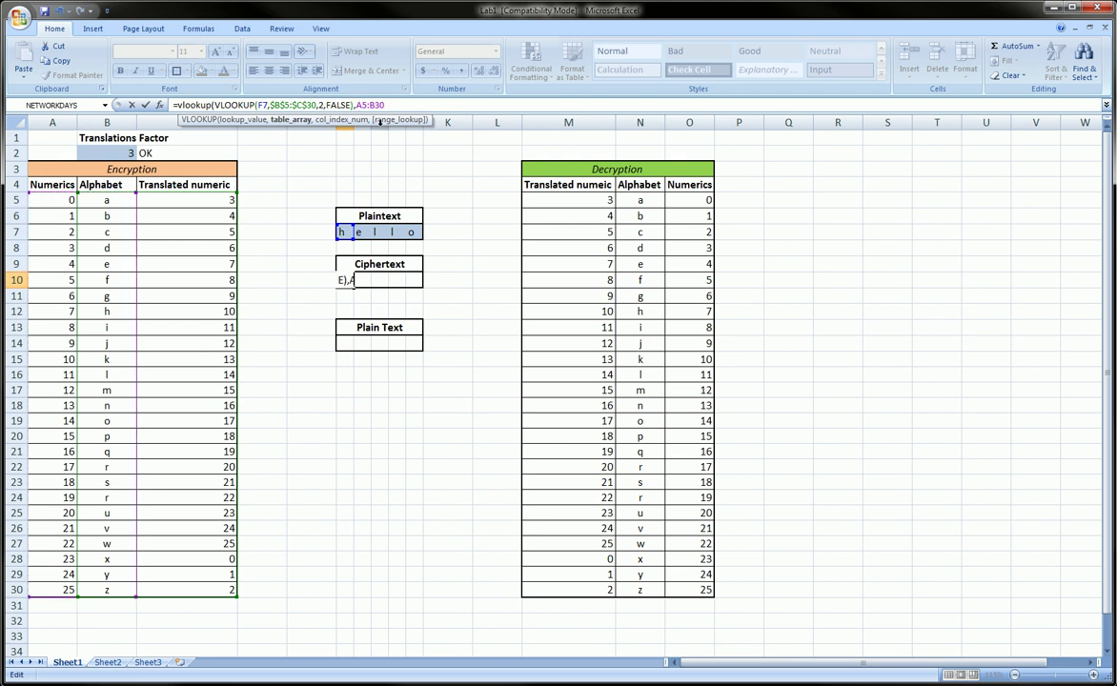
key(F4)
key(Right)
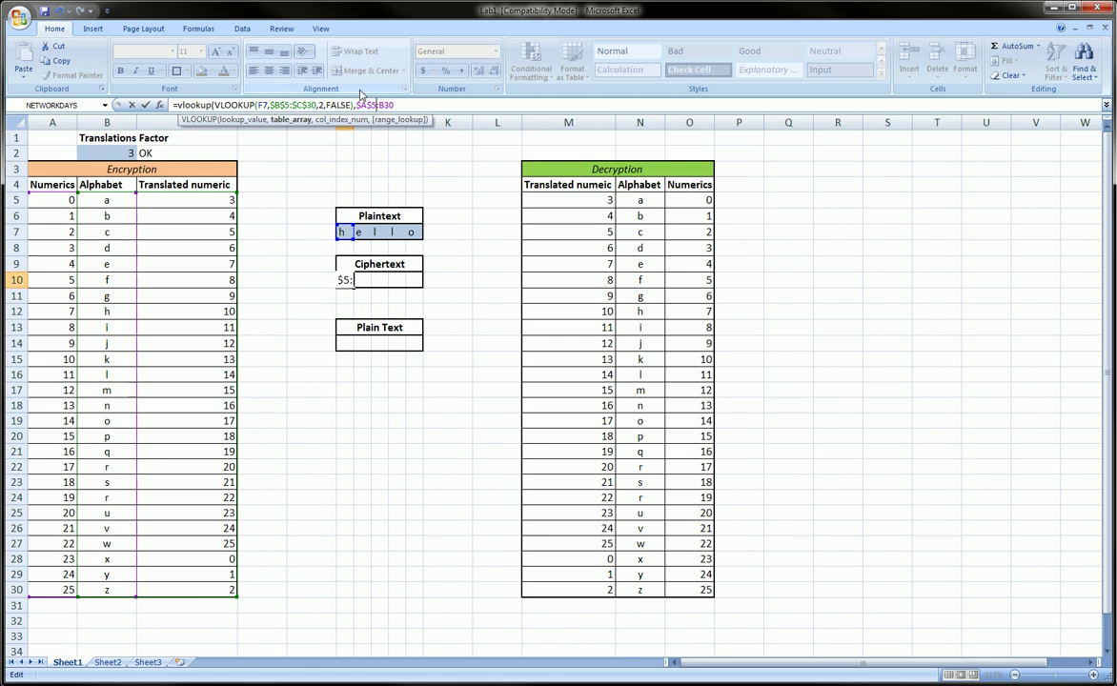
key(Right)
key(Right)
key(F4)
Complete the outer lookup with 2 and FALSE so F10 shows k.
text(,)
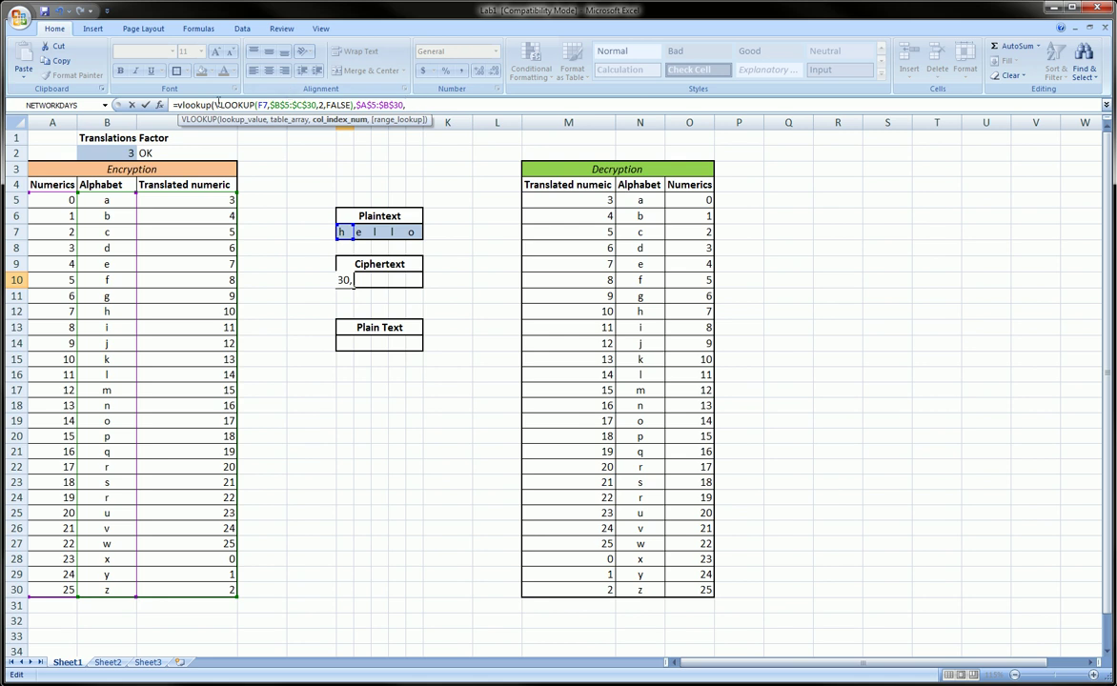
mouse_move(210, 99)
mouse_down()
mouse_move(319, 93)
mouse_move(353, 105)
mouse_move(307, 129)
mouse_move(224, 128)
mouse_move(195, 109)
mouse_move(208, 95)
mouse_up()
key(Escape)
text(2,false))
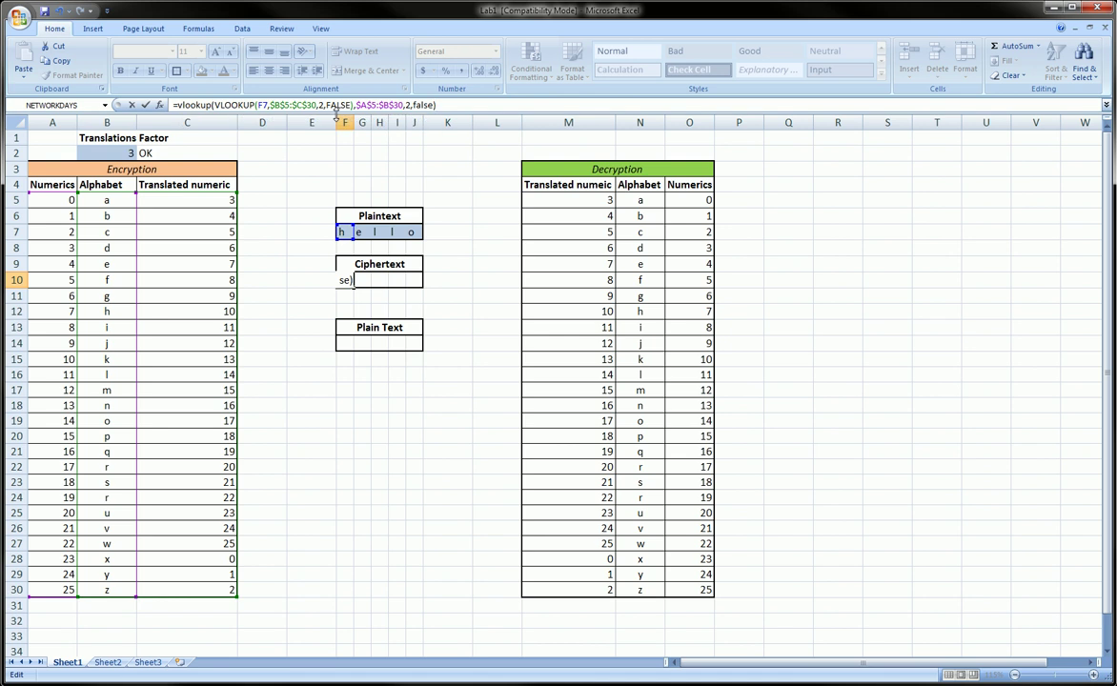
key(Return)
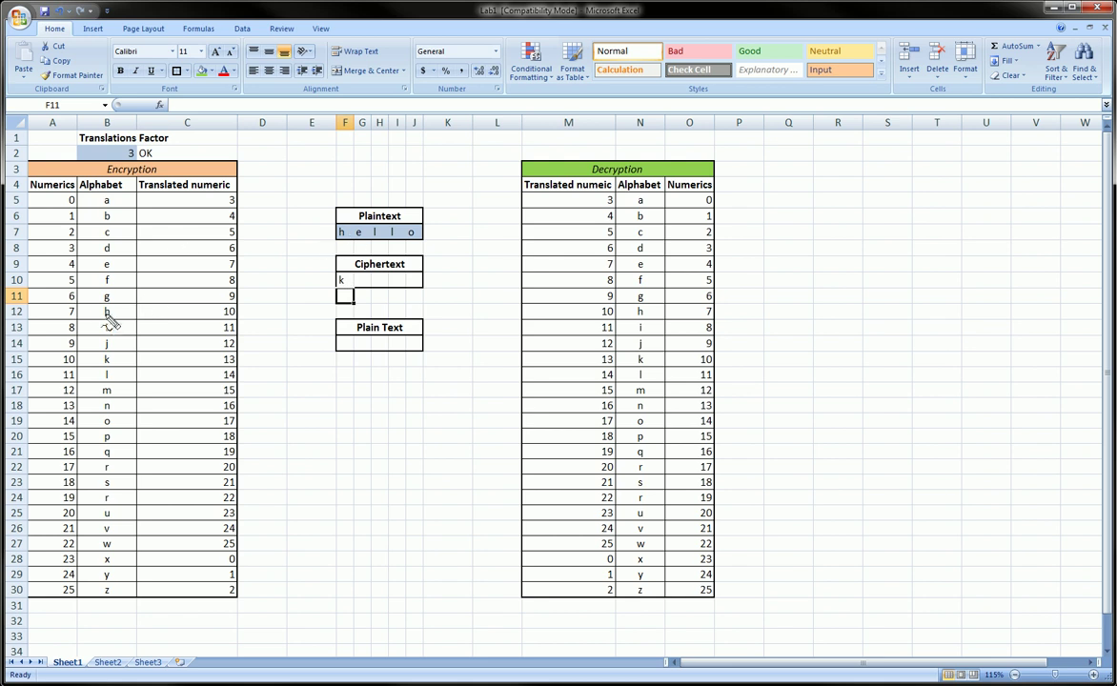
mouse_move(99, 295)
mouse_down()
mouse_move(98, 322)
mouse_move(93, 307)
mouse_move(210, 319)
mouse_move(190, 298)
mouse_up()
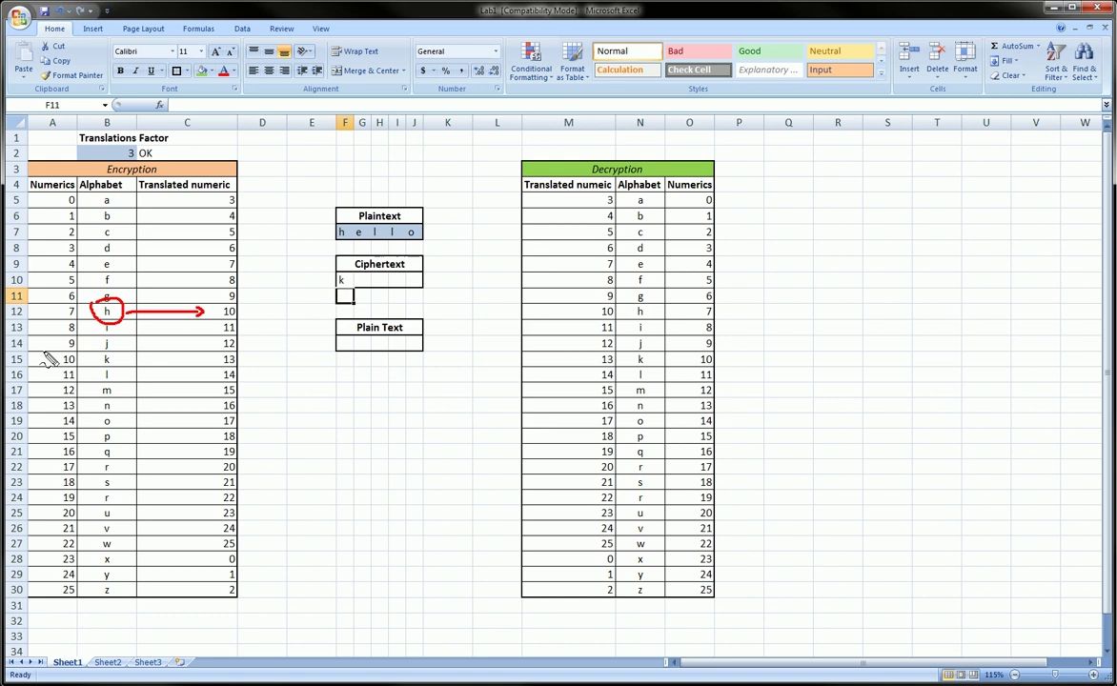
mouse_move(45, 357)
mouse_down()
mouse_move(83, 349)
mouse_move(47, 364)
mouse_move(93, 370)
mouse_move(101, 360)
mouse_up()
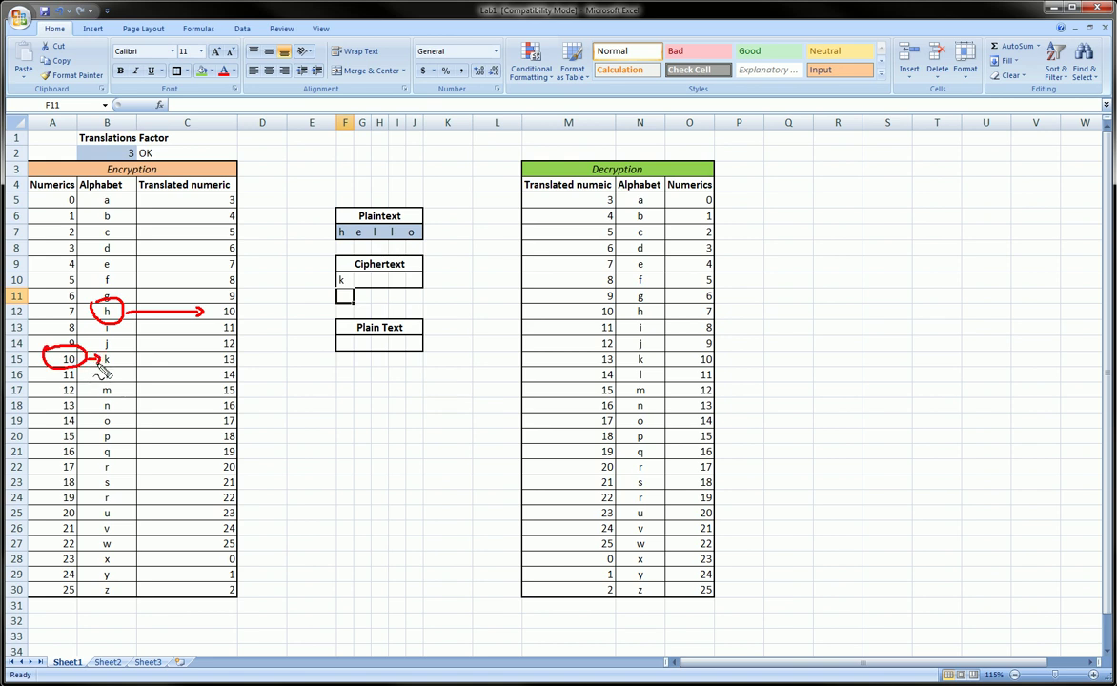
mouse_move(118, 283)
mouse_down()
mouse_move(115, 268)
mouse_move(129, 271)
mouse_move(99, 252)
mouse_move(112, 242)
mouse_up()
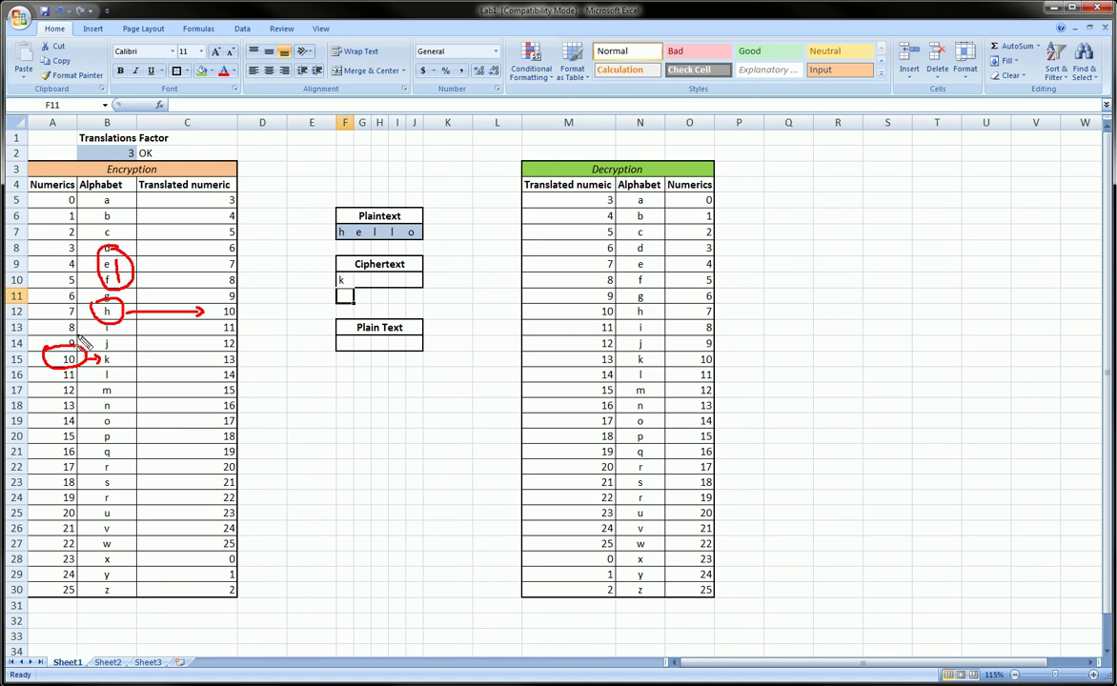
mouse_move(44, 316)
mouse_down()
mouse_move(50, 332)
mouse_move(72, 336)
mouse_move(38, 328)
mouse_move(51, 312)
mouse_up()
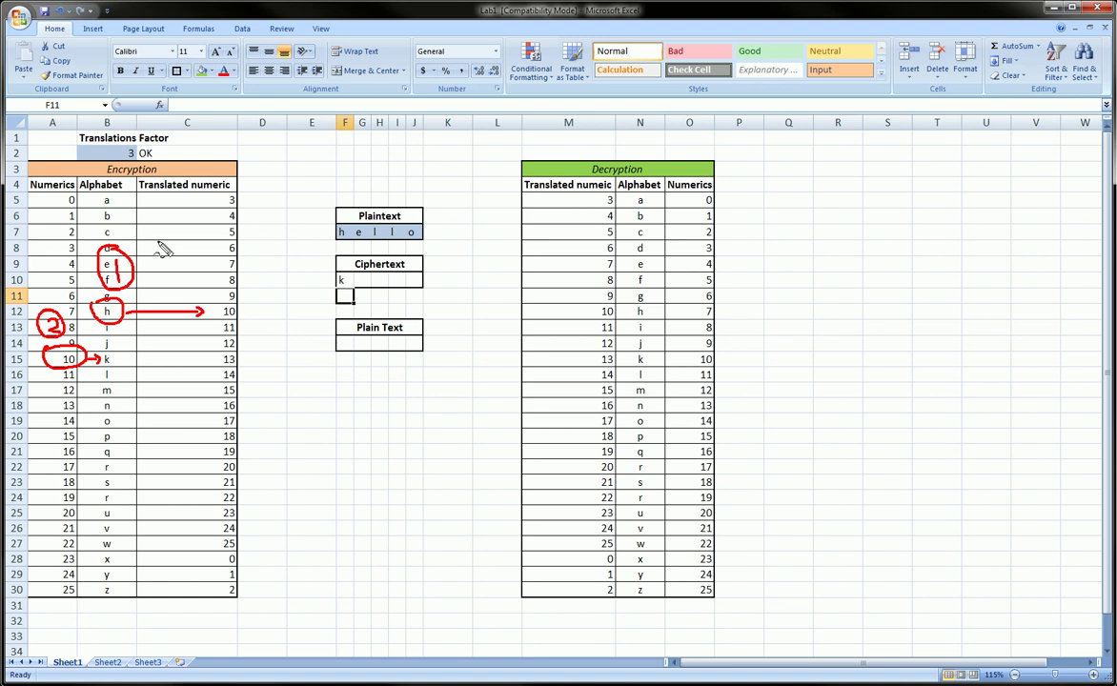
mouse_move(160, 235)
mouse_down()
mouse_move(121, 246)
mouse_move(120, 237)
mouse_move(143, 248)
mouse_up()
mouse_move(73, 263)
mouse_down()
mouse_move(58, 296)
mouse_move(68, 303)
mouse_up()
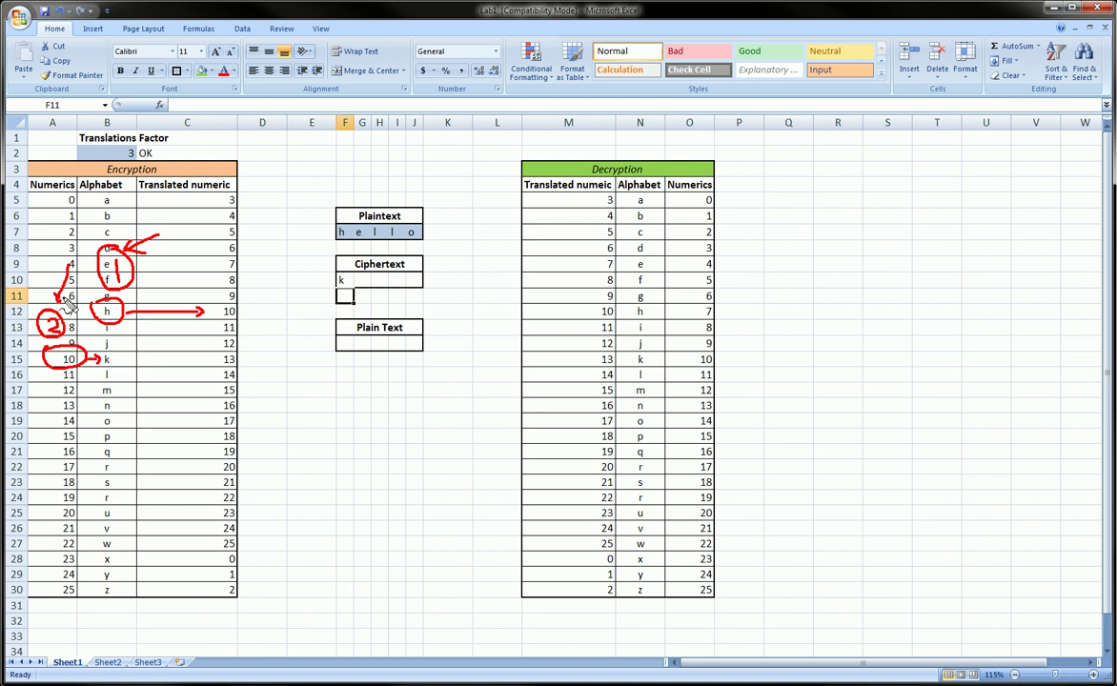
mouse_move(168, 233)
mouse_down()
mouse_move(221, 219)
mouse_move(246, 229)
mouse_move(257, 205)
mouse_up()
mouse_move(190, 198)
mouse_down()
mouse_move(72, 231)
mouse_move(60, 259)
mouse_up()
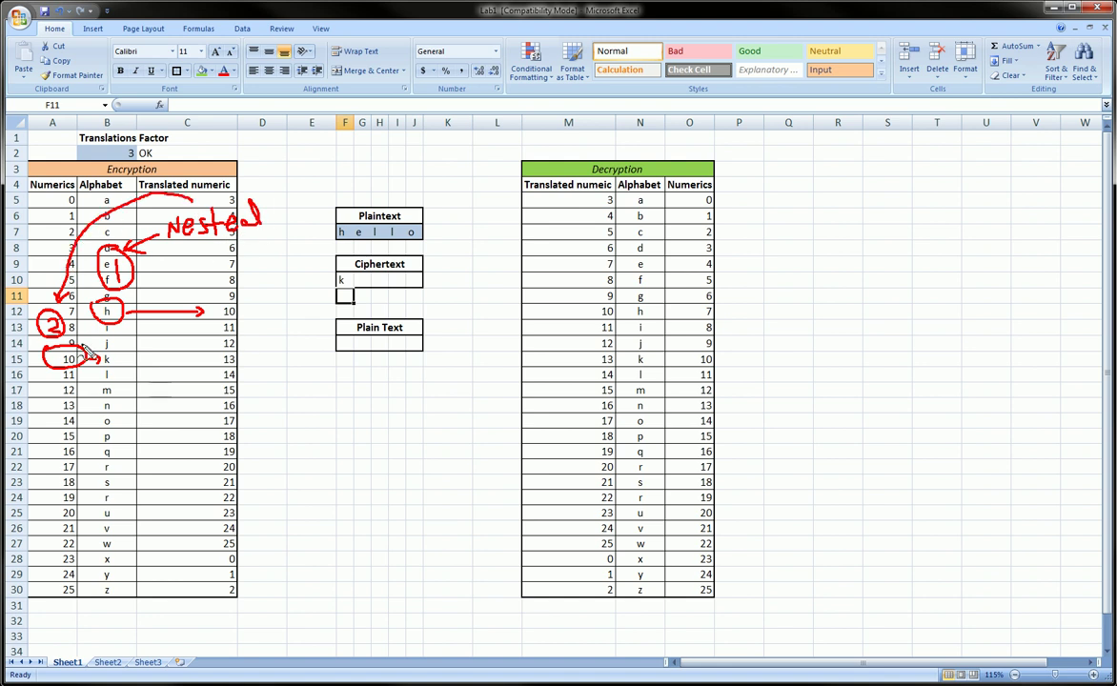
mouse_move(112, 359)
mouse_down()
mouse_move(187, 349)
mouse_move(334, 286)
mouse_up()
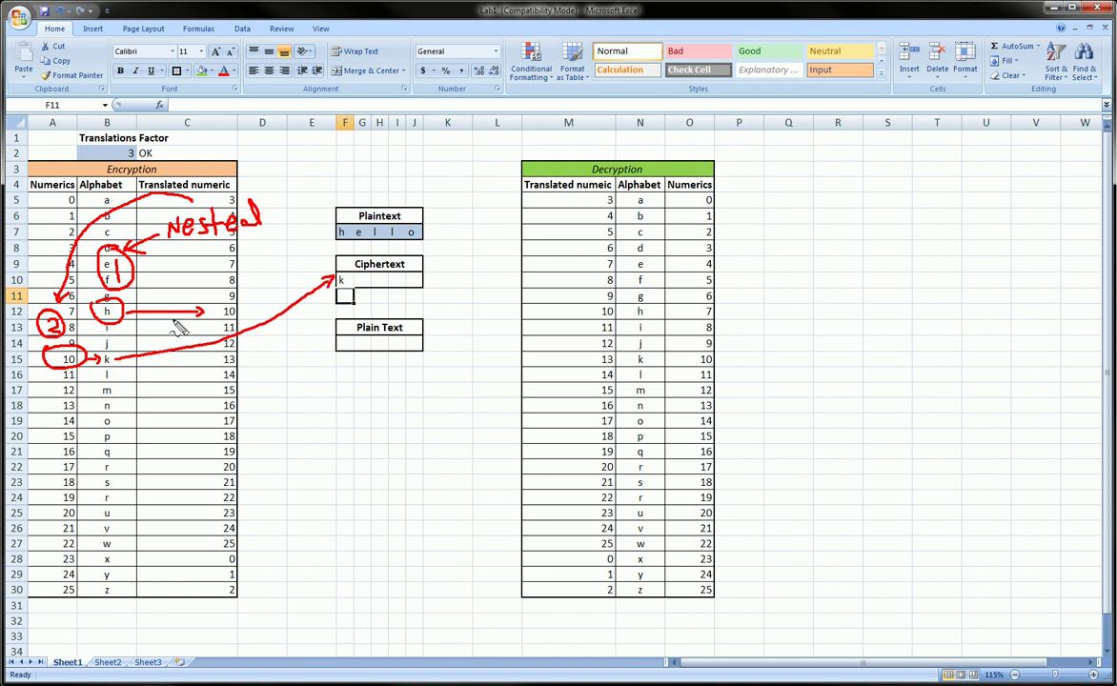
key(Escape)
Fill F10's nested VLOOKUP across to J10, undoing a formatting-only fill, giving k h o o r.
click(345, 280)
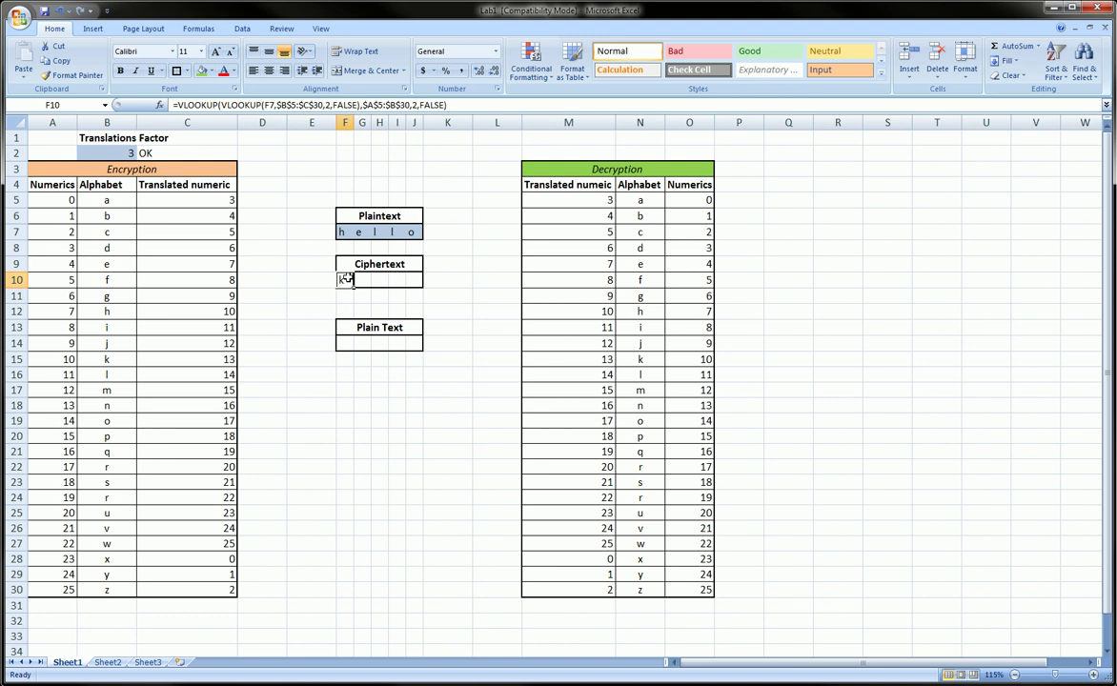
drag(354, 285, 419, 284)
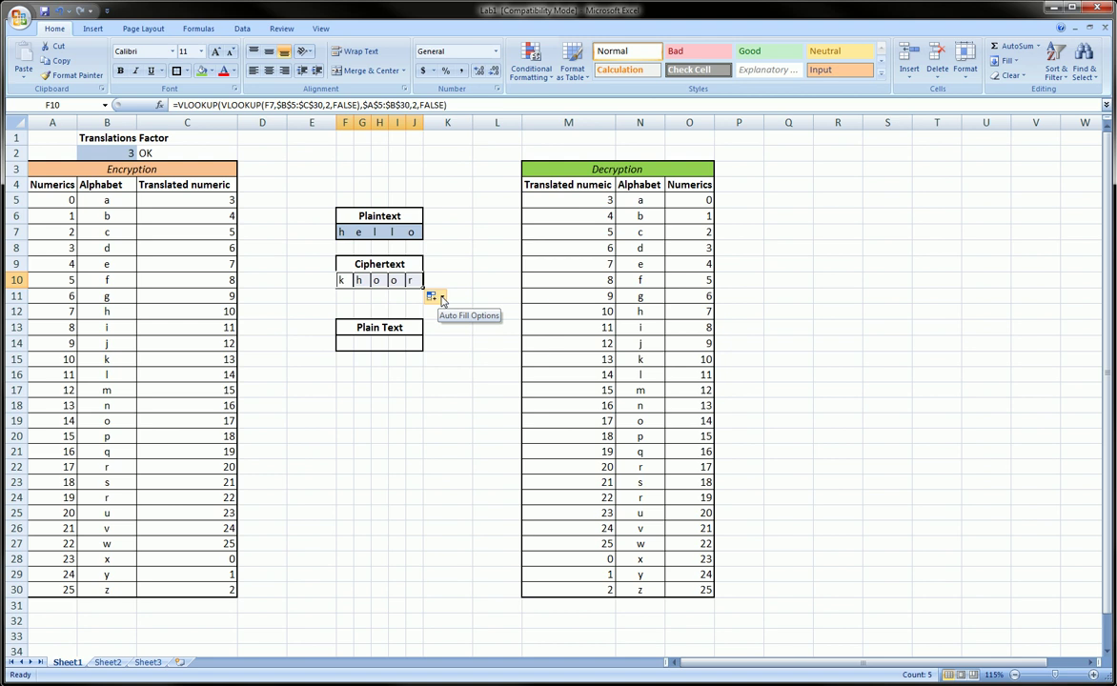
click(441, 301)
click(437, 316)
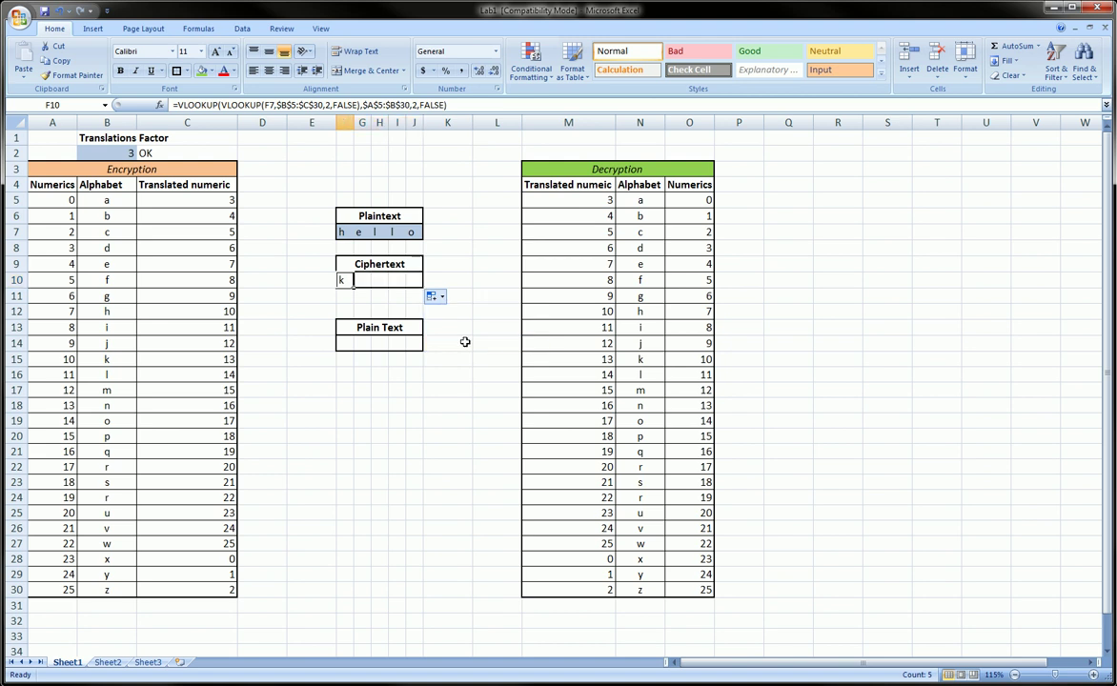
key(ctrl+z)
drag(344, 279, 416, 288)
drag(311, 212, 378, 207)
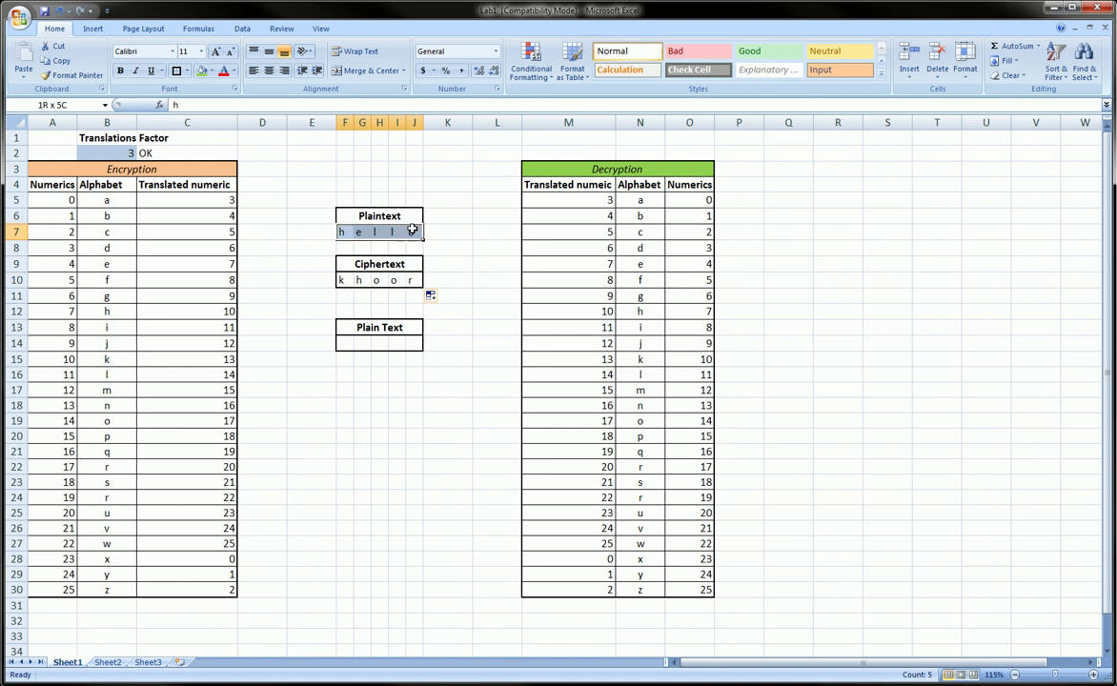
click(349, 280)
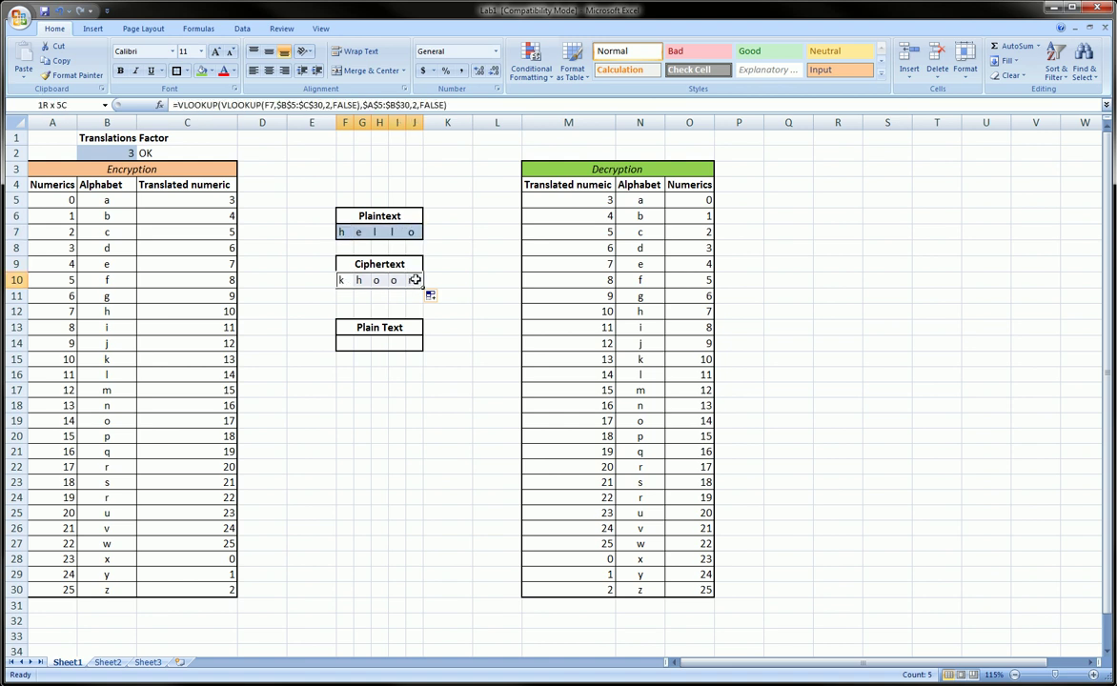
drag(380, 312, 409, 279)
click(398, 295)
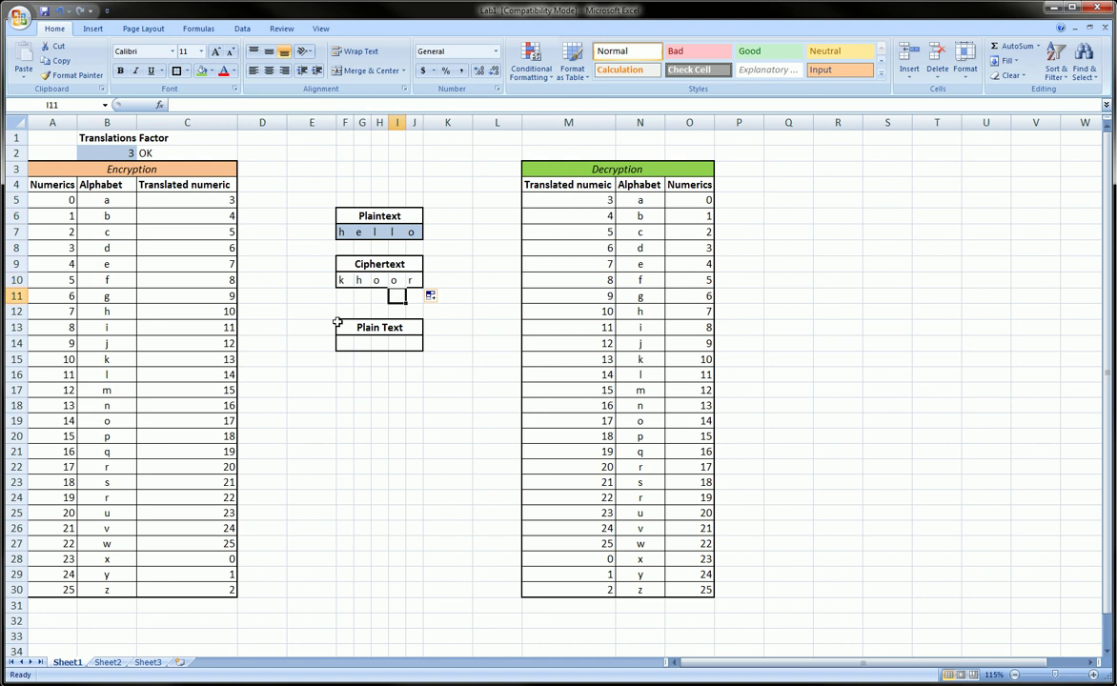
click(349, 343)
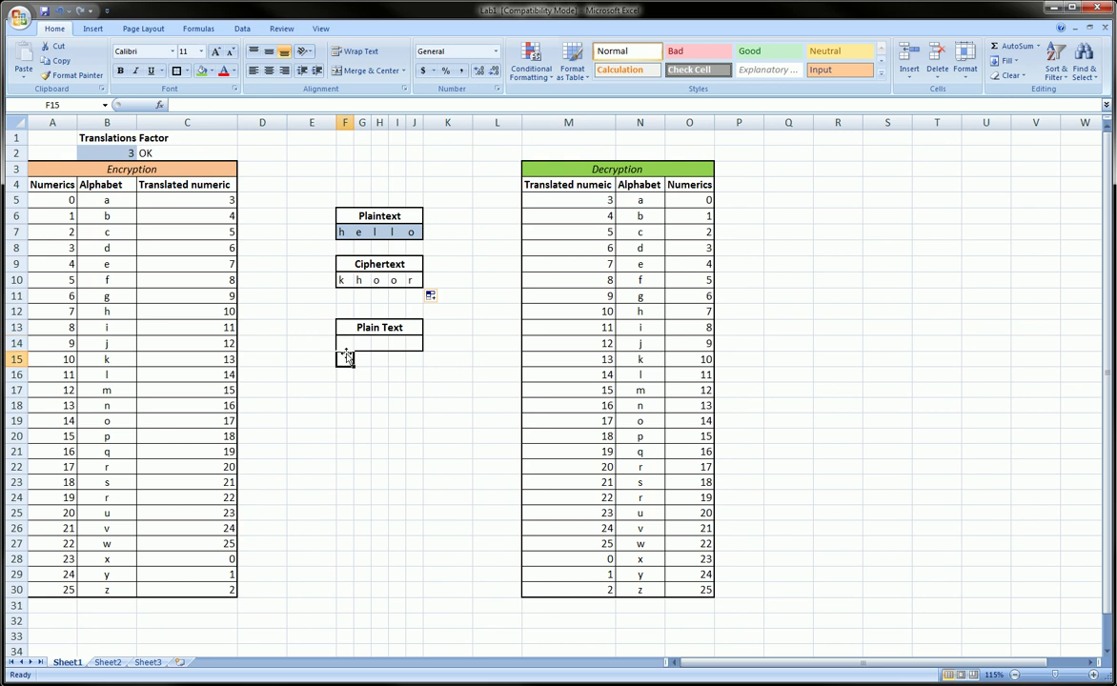
drag(343, 279, 413, 260)
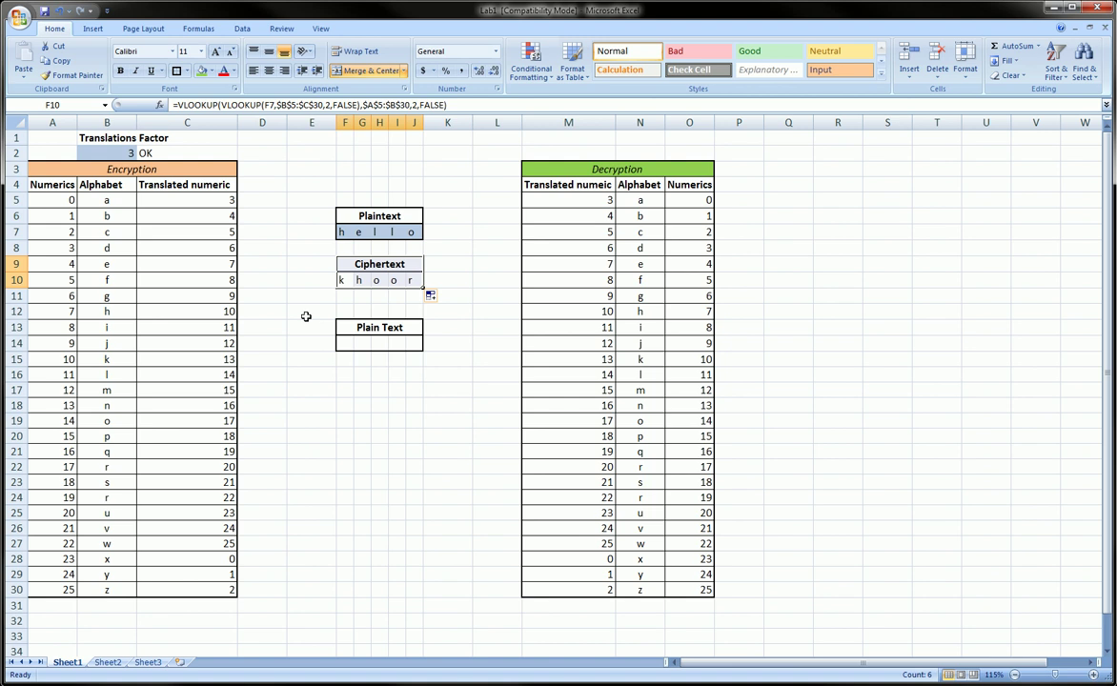
mouse_move(325, 317)
mouse_down()
mouse_move(427, 294)
mouse_move(334, 369)
mouse_move(329, 314)
mouse_up()
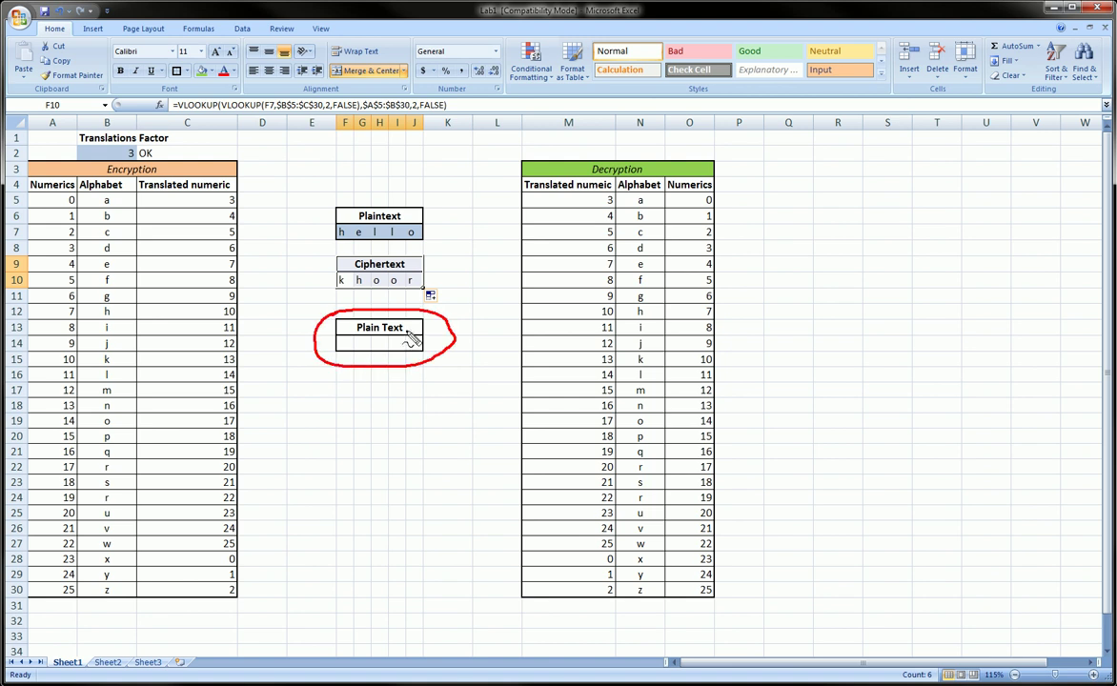
key(Escape)
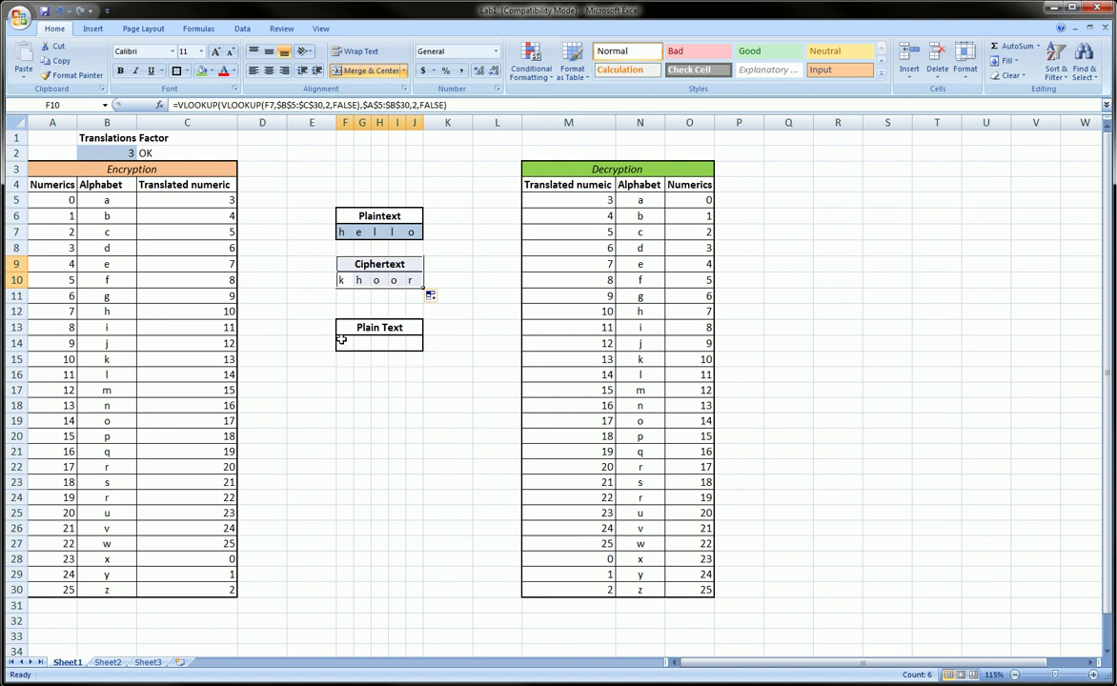
click(342, 344)
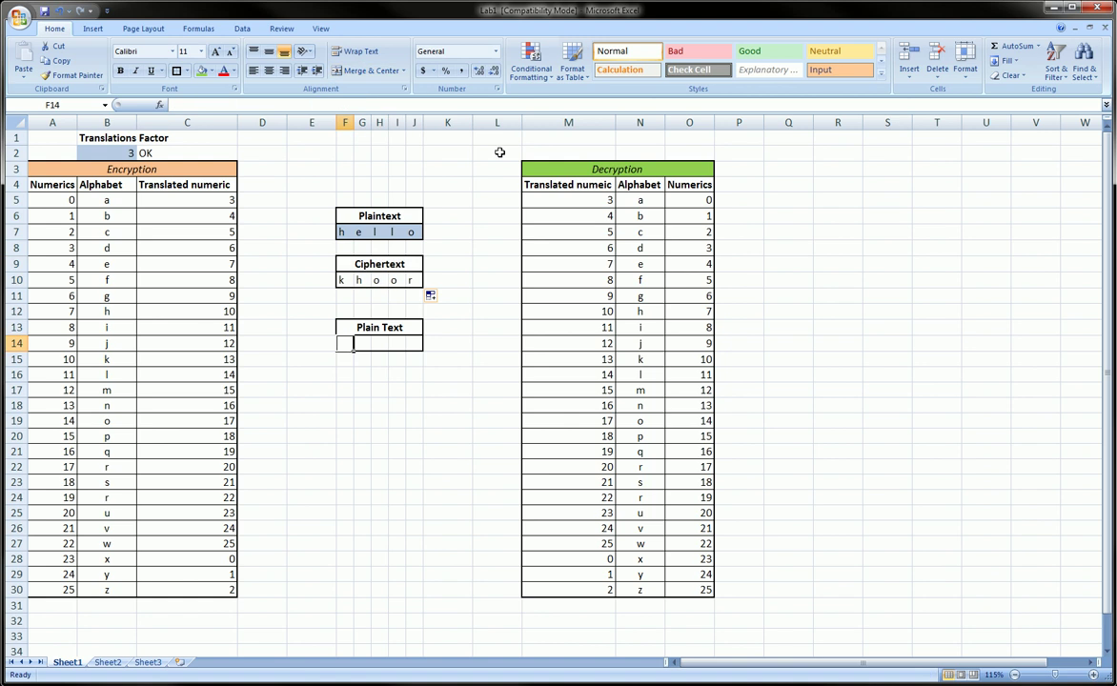
mouse_move(512, 152)
mouse_down()
mouse_move(658, 145)
mouse_move(790, 476)
mouse_move(679, 639)
mouse_move(448, 291)
mouse_move(472, 196)
mouse_move(512, 153)
mouse_up()
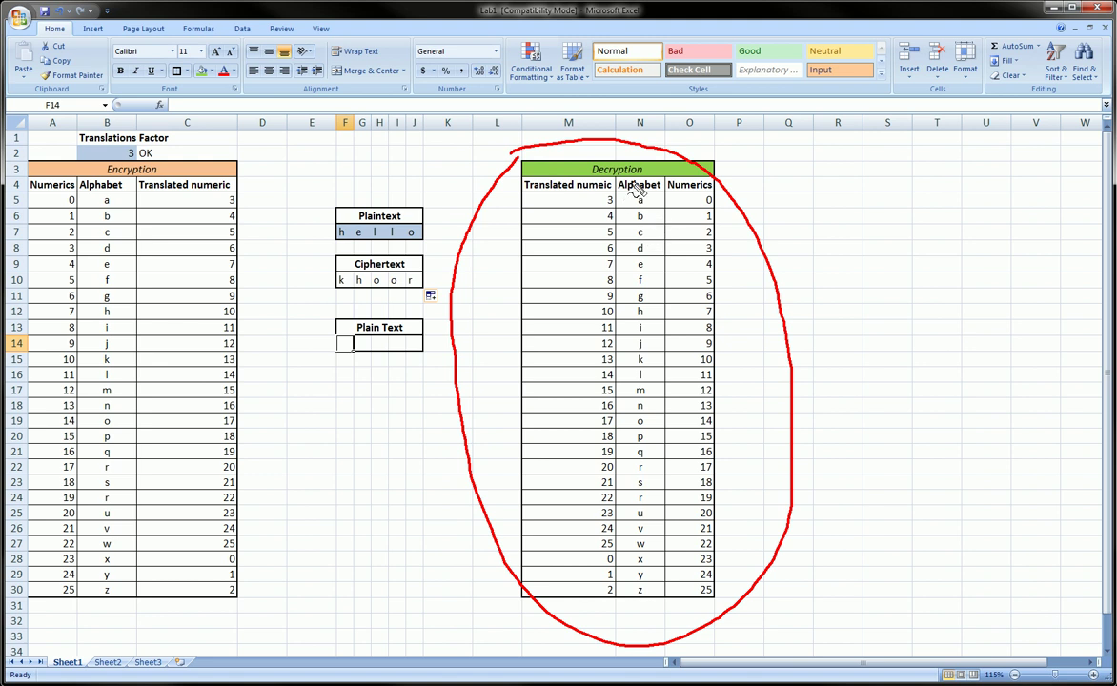
mouse_move(620, 187)
mouse_down()
mouse_move(618, 199)
mouse_move(657, 195)
mouse_move(659, 180)
mouse_up()
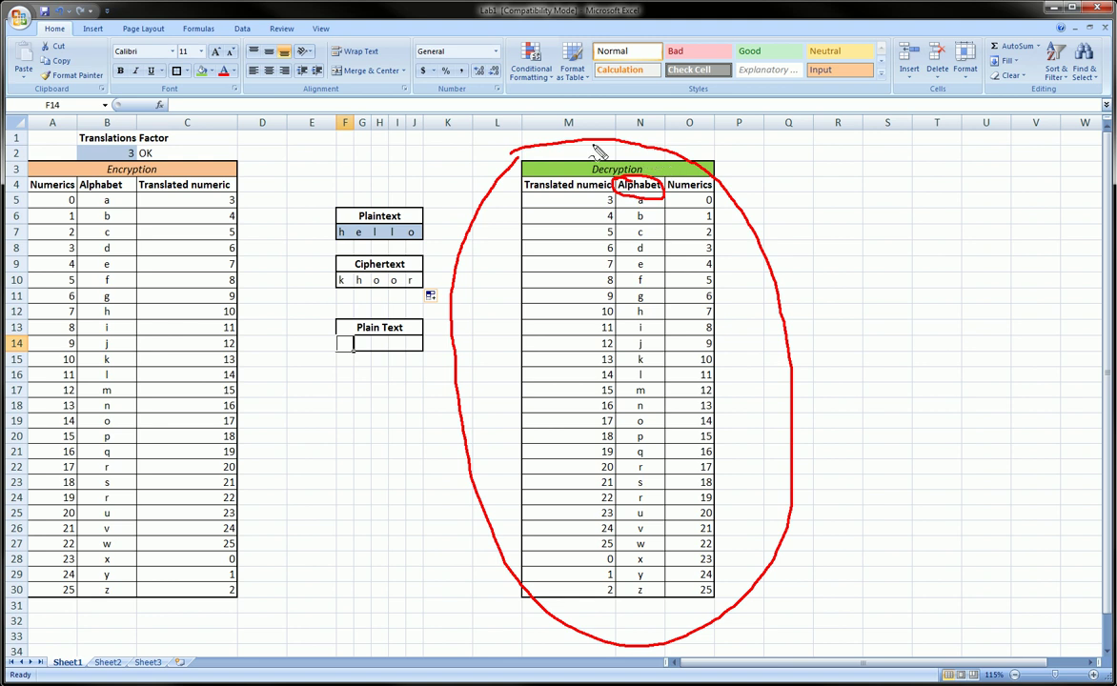
drag(527, 194, 607, 198)
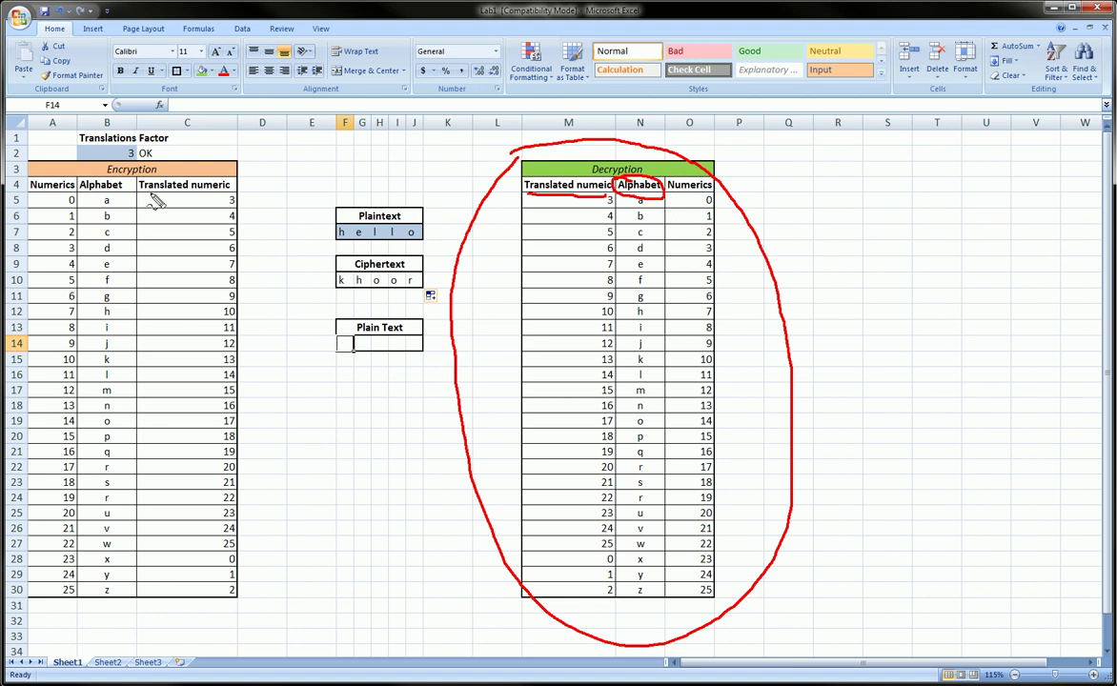
drag(140, 194, 218, 190)
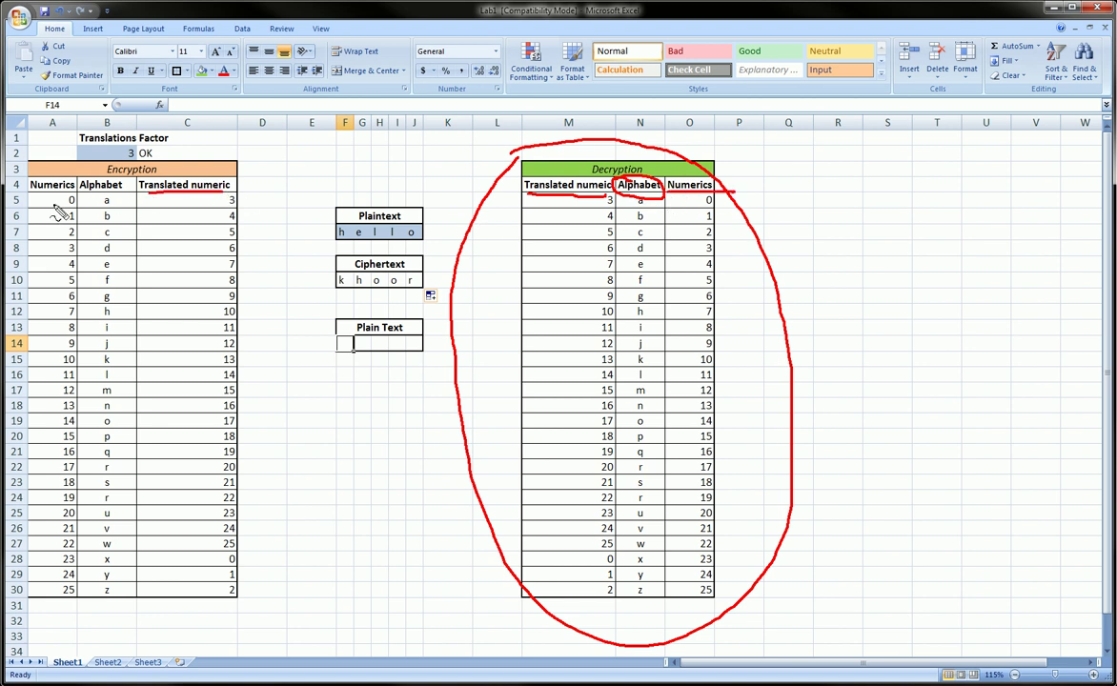
drag(30, 191, 78, 189)
key(Escape)
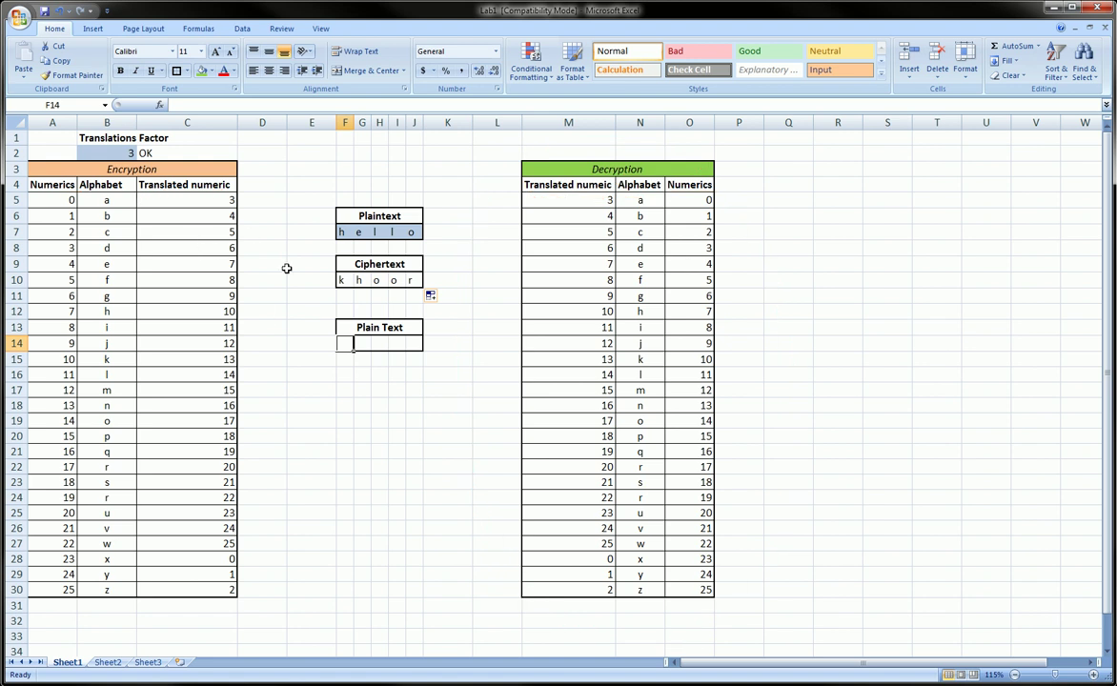
Begin a VLOOKUP in F14 with ciphertext F10 and the N5:O30 range.
text(=vlookup)
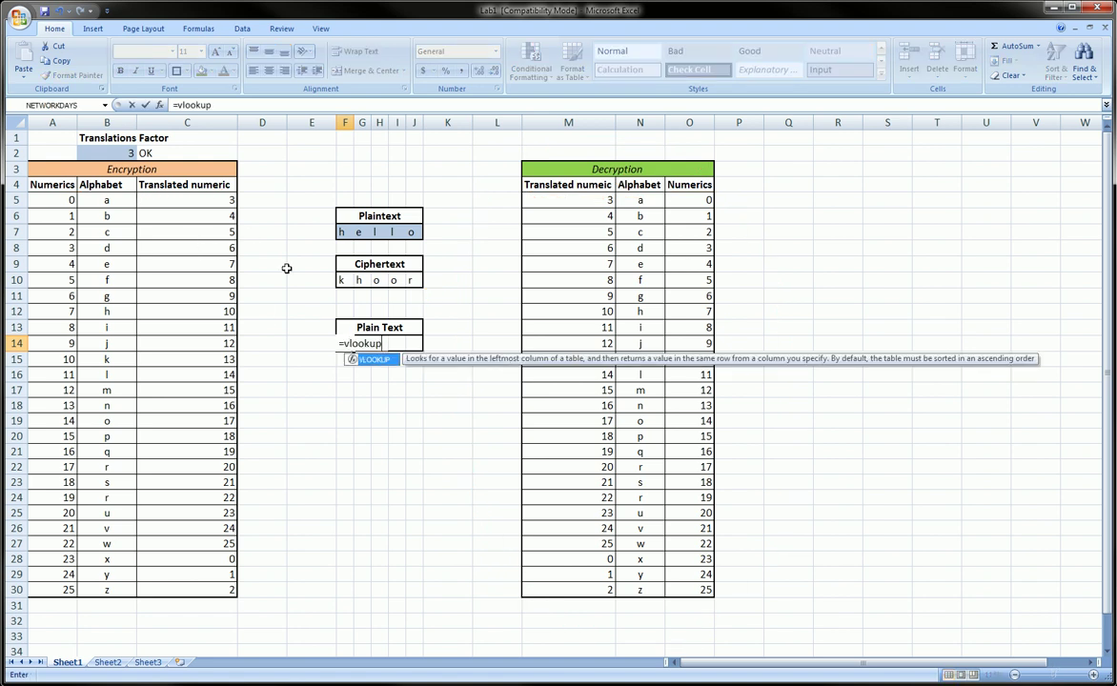
text(()
click(342, 278)
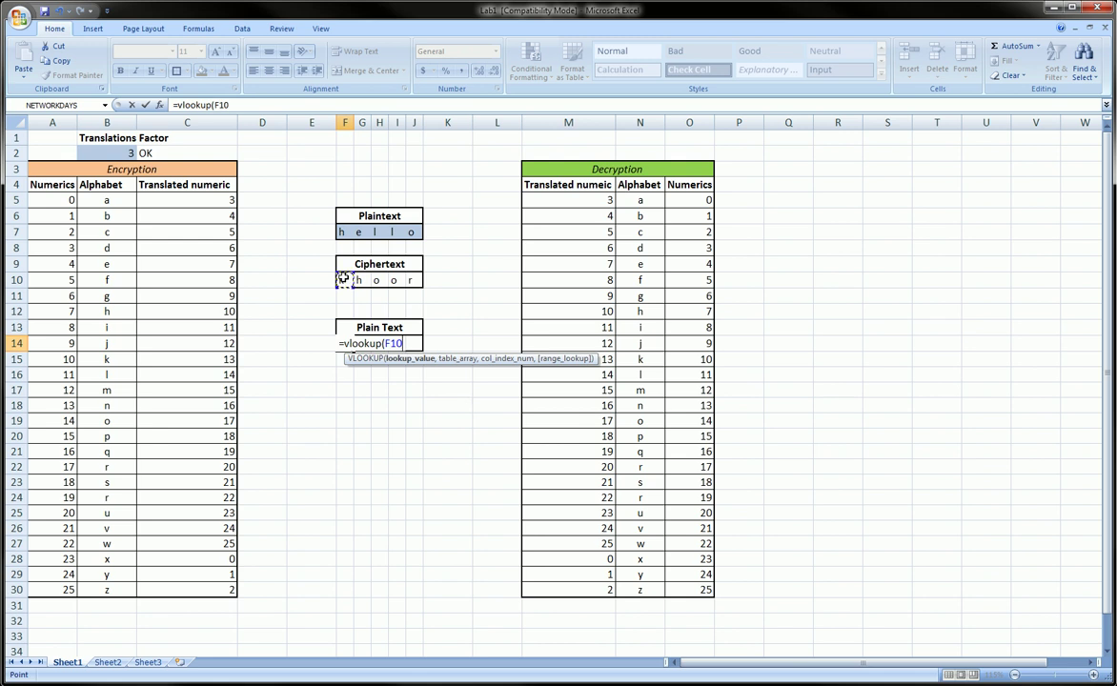
text(,)
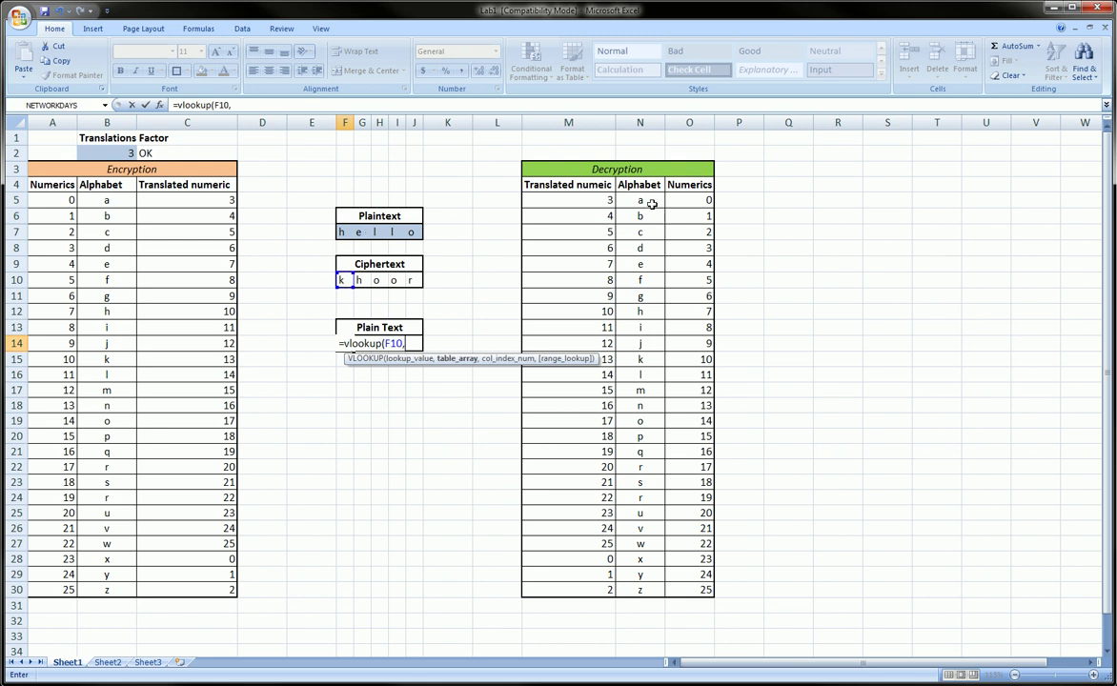
drag(632, 199, 703, 588)
Lock the range as $N$5:$O$30 and finish with 2 and FALSE, showing 10.
click(235, 104)
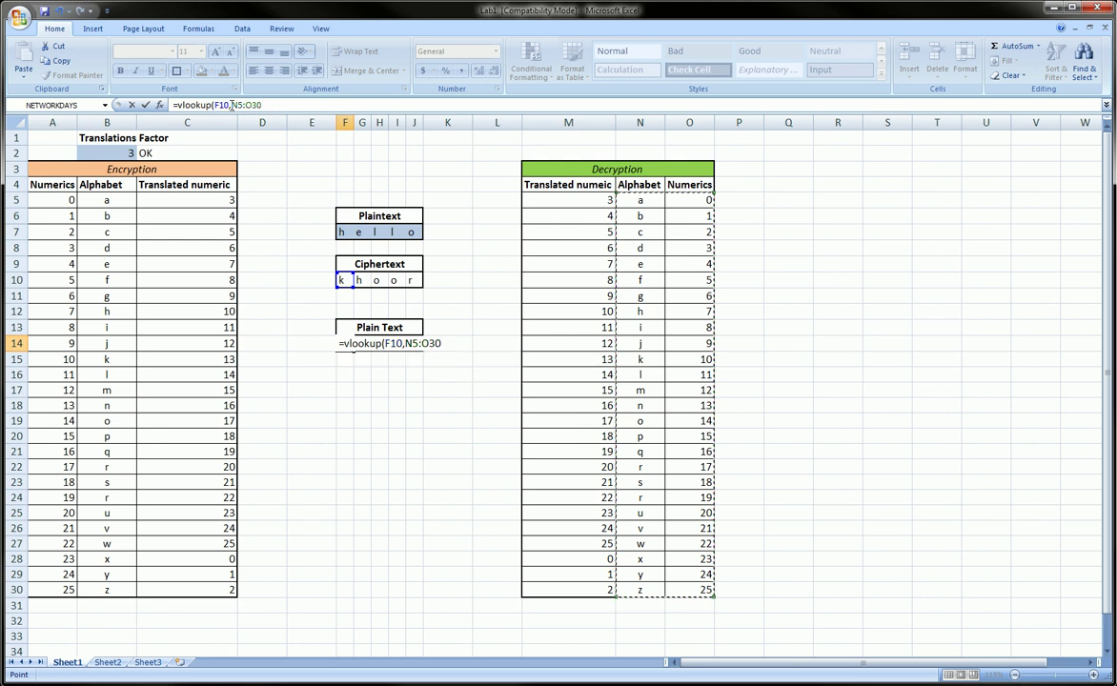
key(F4)
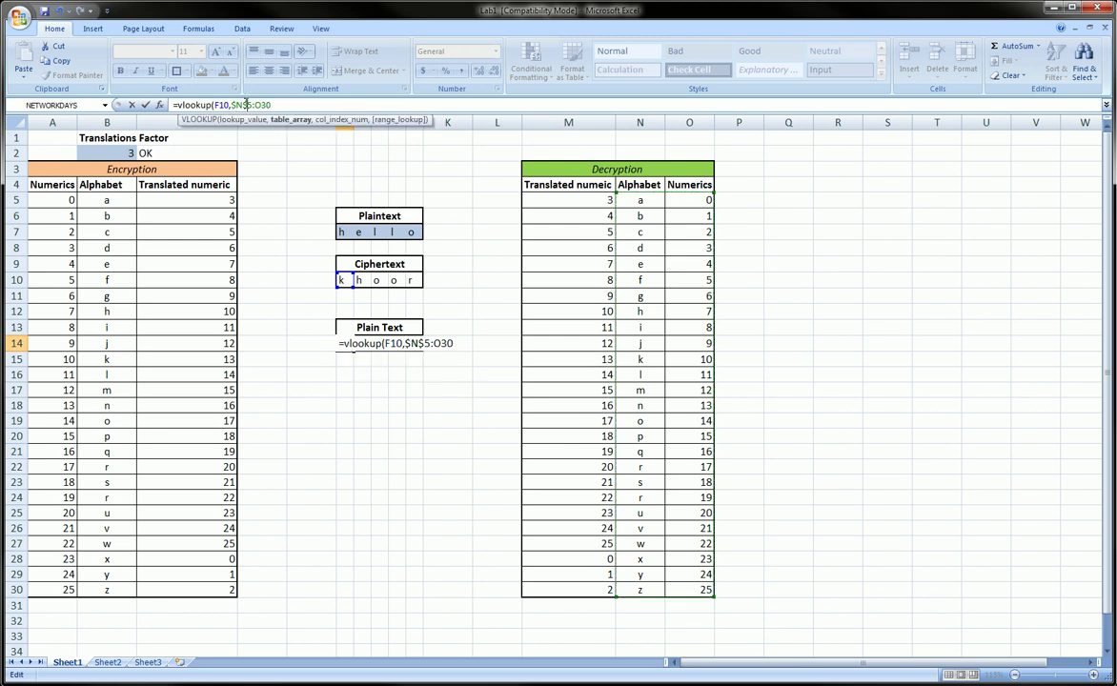
click(255, 105)
text($)
click(266, 105)
text($O$)
click(283, 104)
text(,)
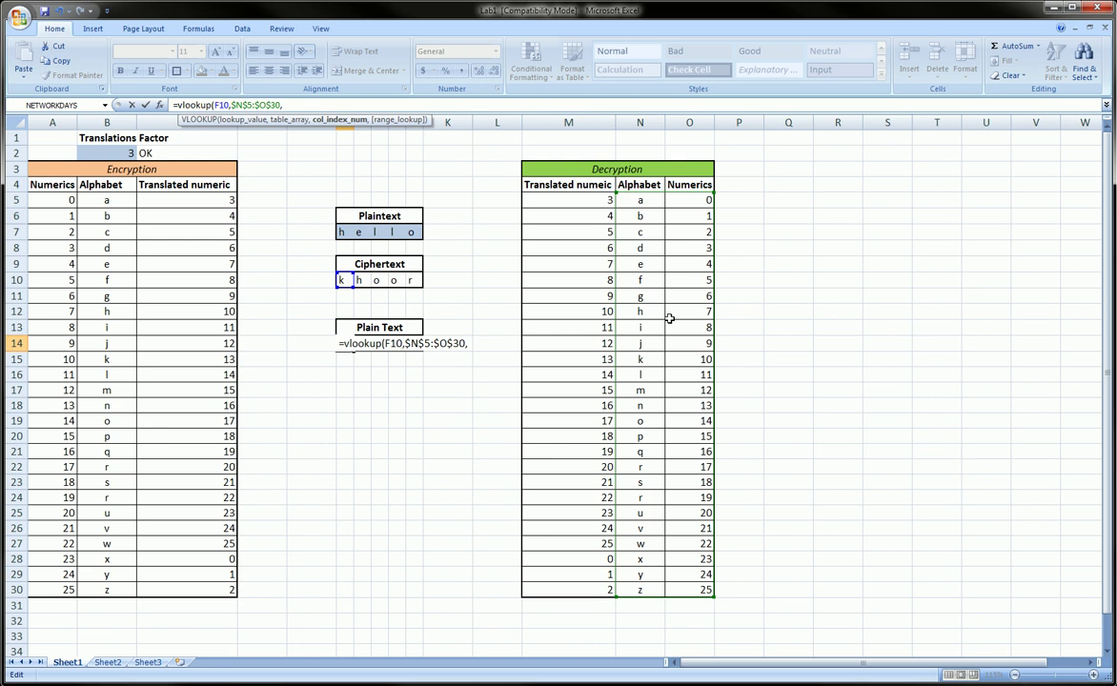
text(2,false)
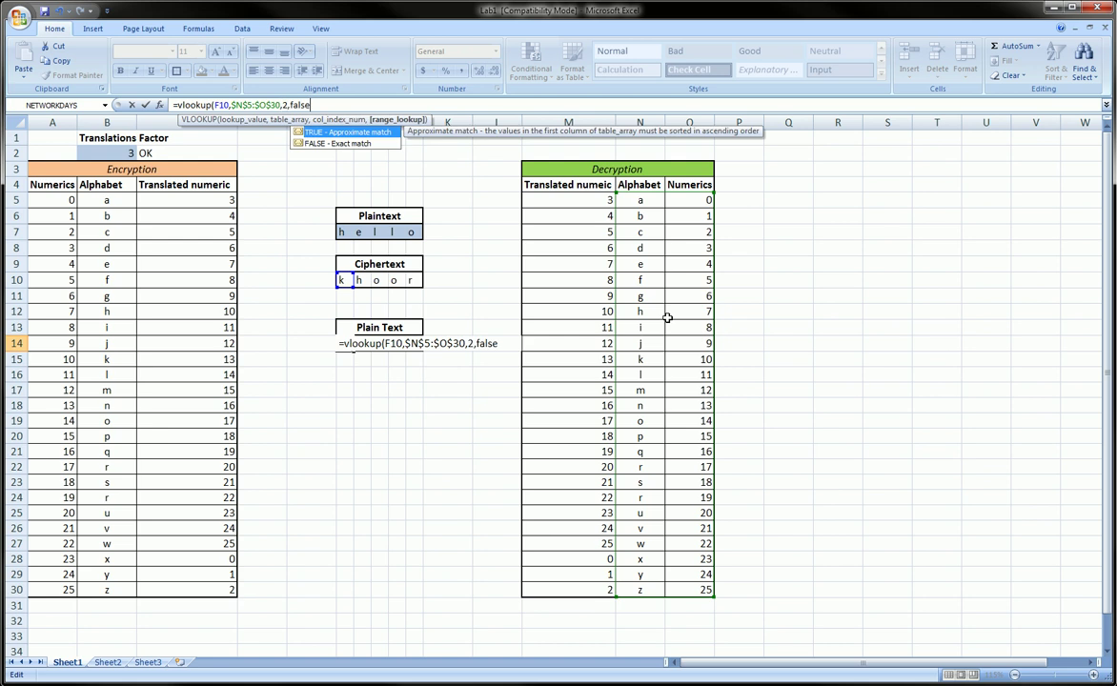
text())
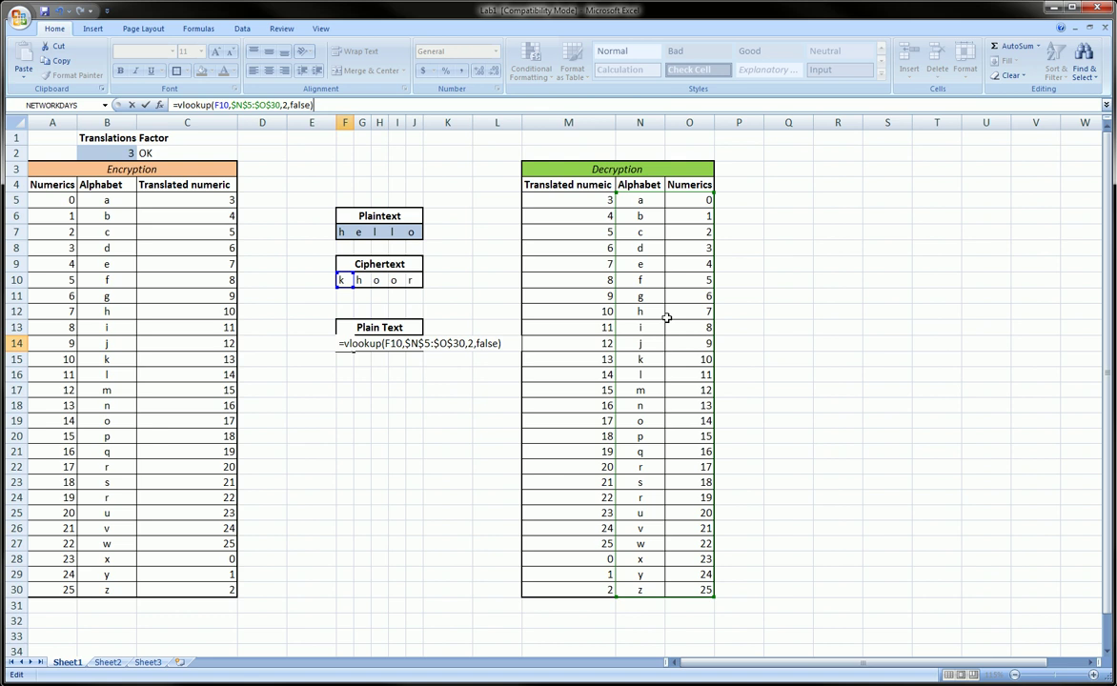
key(Return)
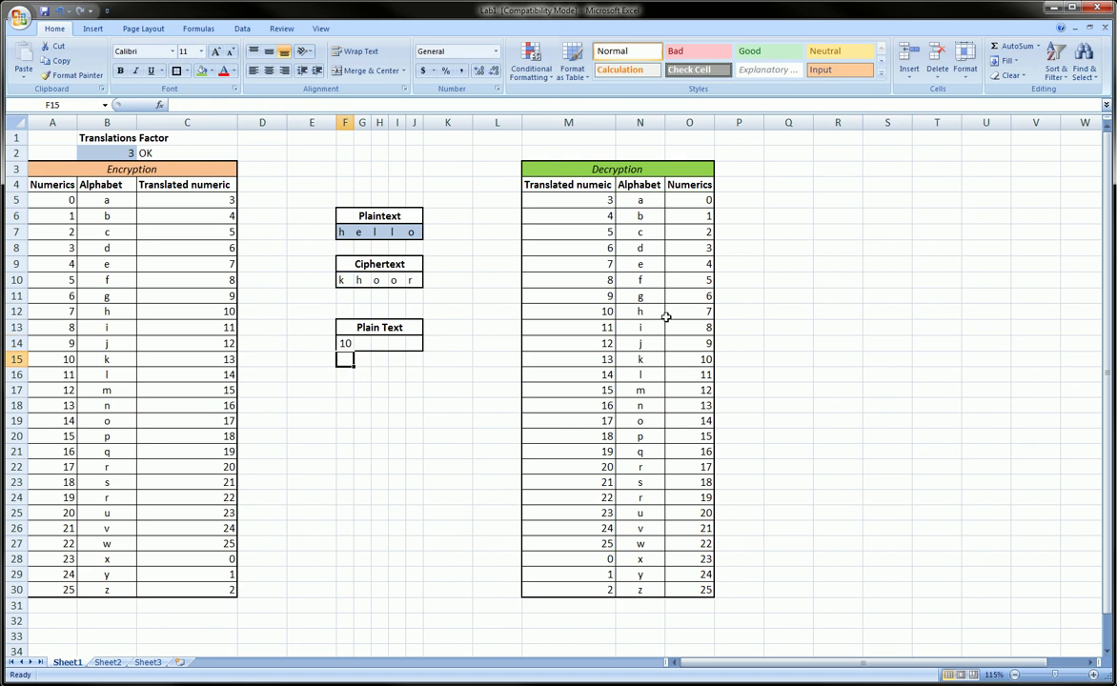
Wrap F14's lookup inside a new outer vlookup.
click(349, 345)
click(226, 106)
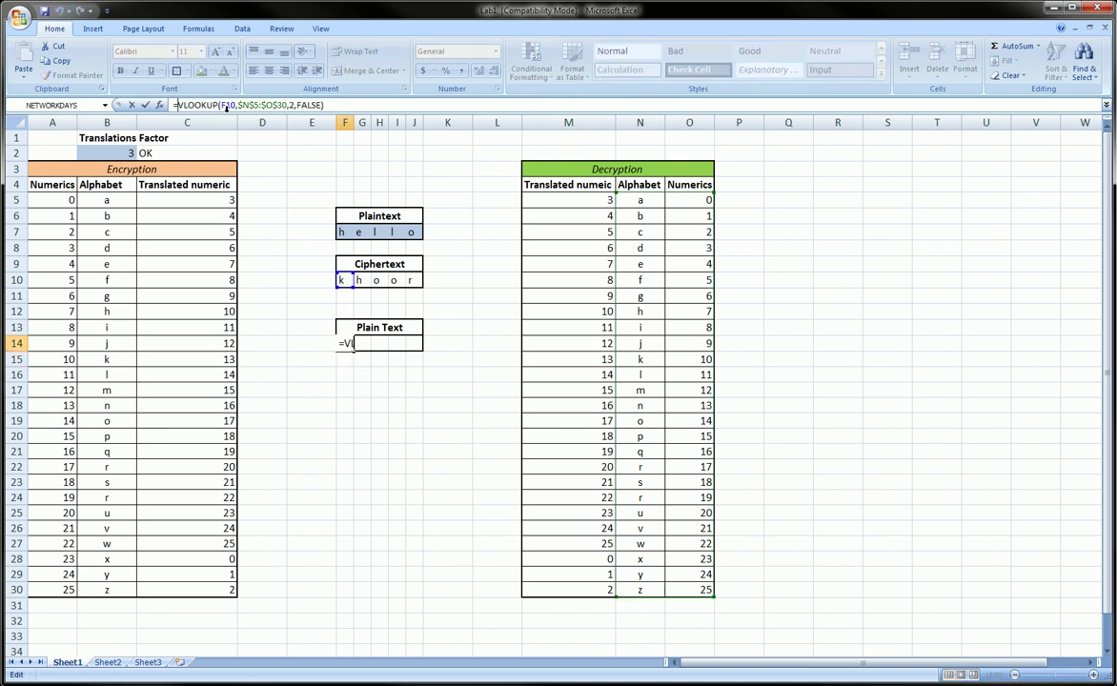
text(vlookup)
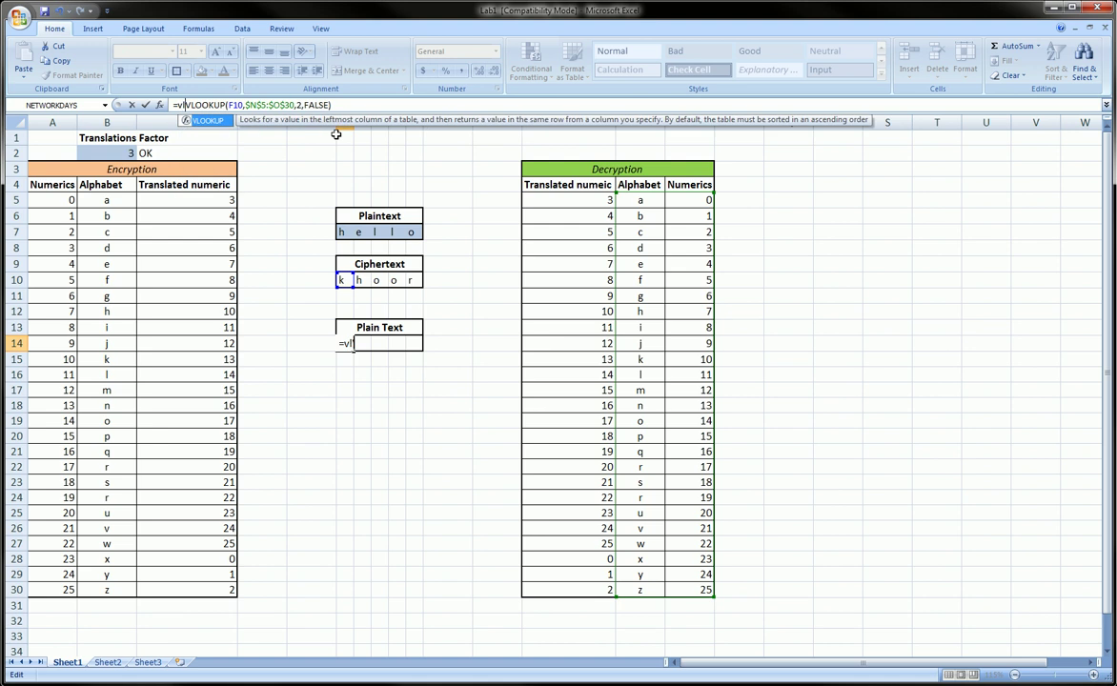
text(()
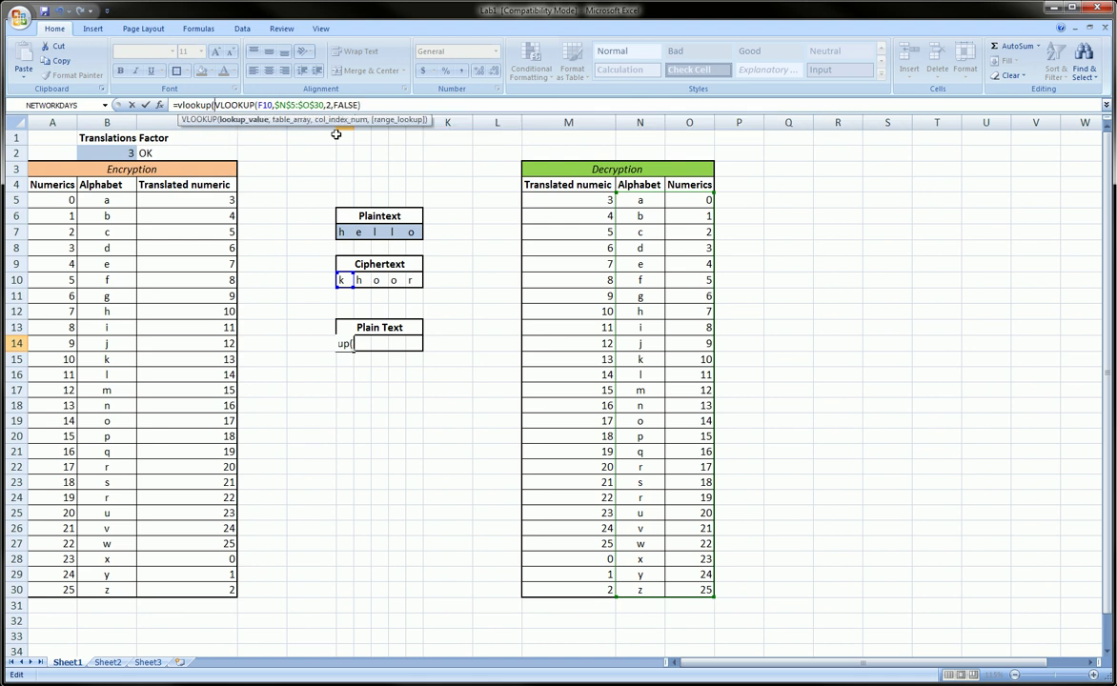
drag(215, 104, 371, 105)
click(369, 105)
text(,)
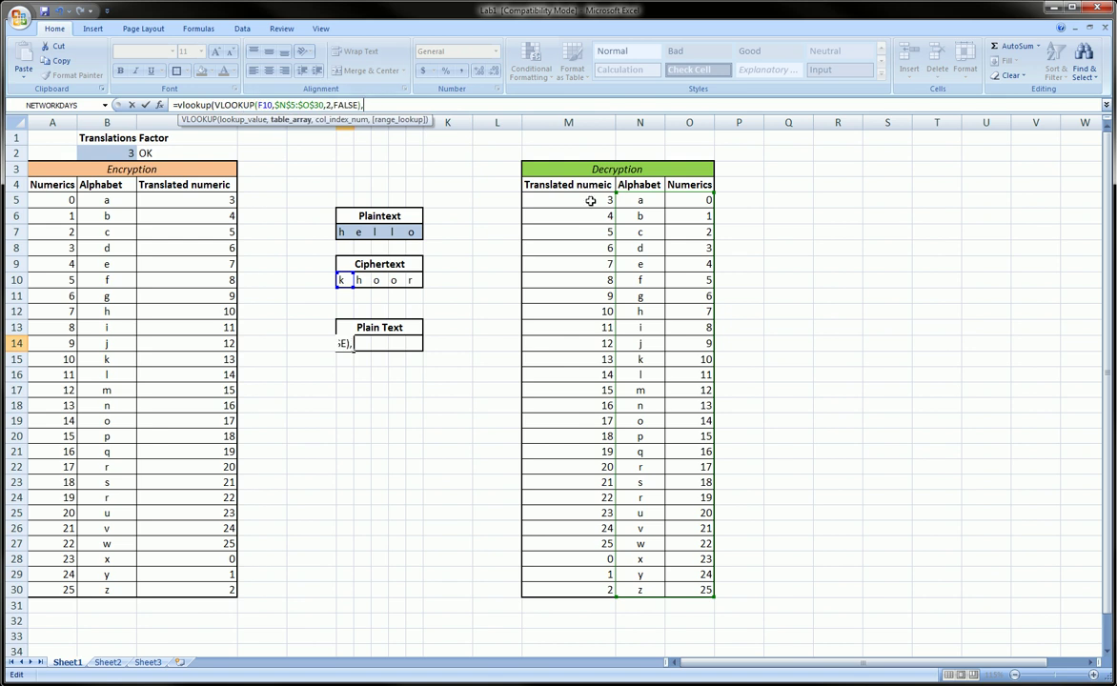
Set the outer range to $M$5:$N$30 with 2 and false, decrypting k to h.
drag(591, 200, 656, 588)
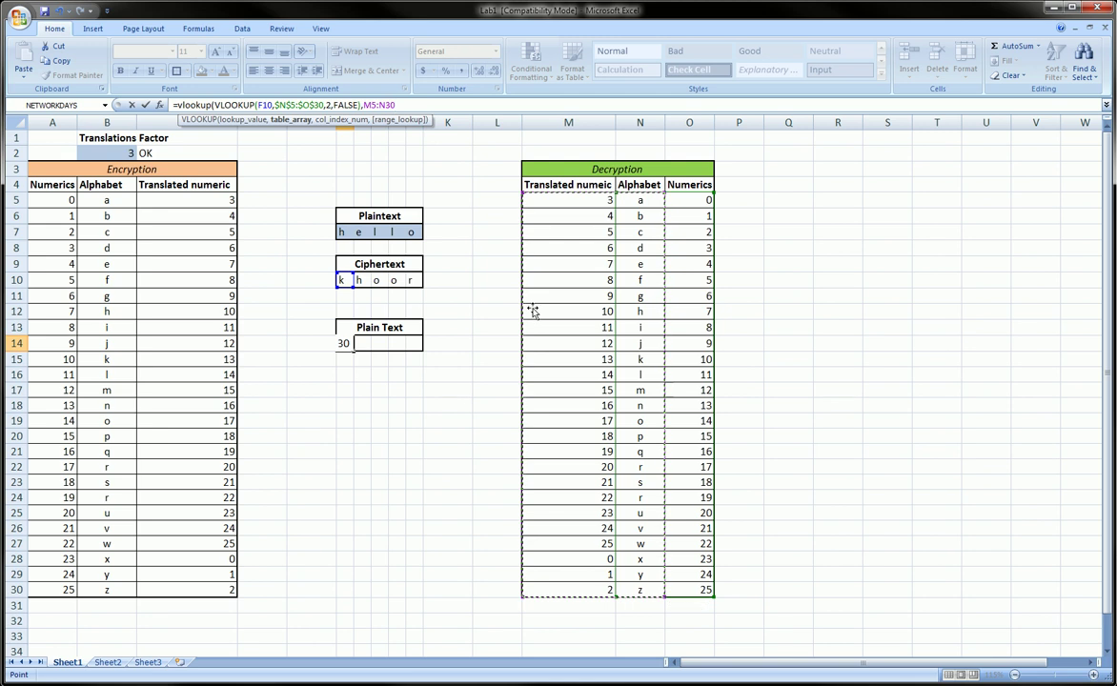
click(365, 104)
key(F4)
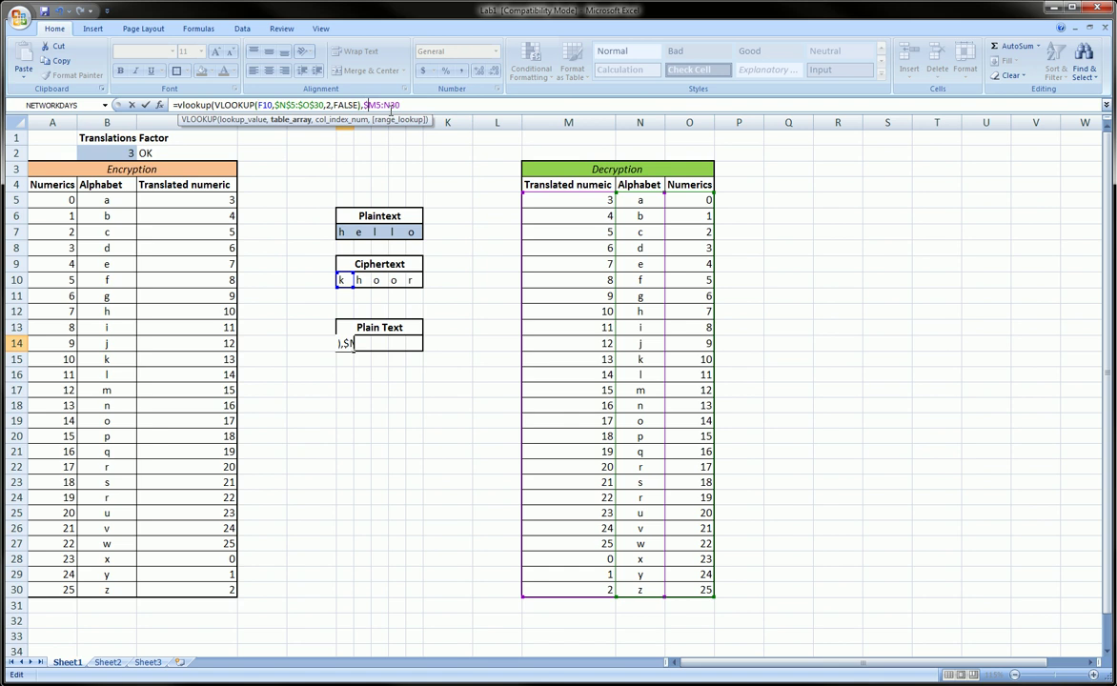
click(388, 105)
click(394, 105)
key(F4)
text($30,)
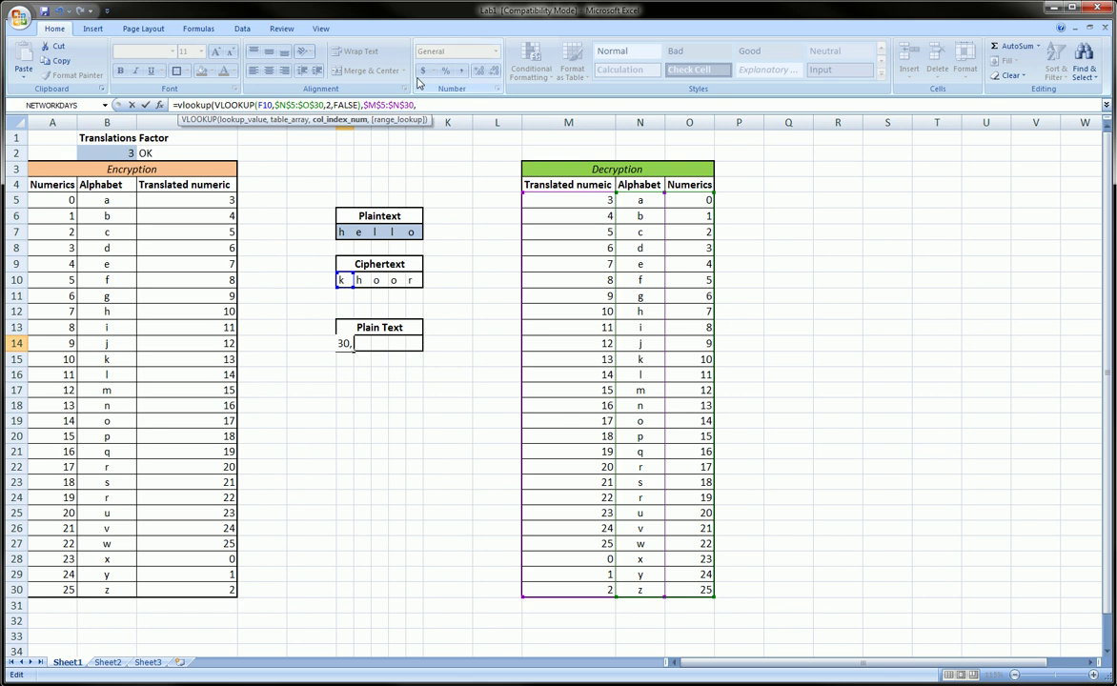
text(2)
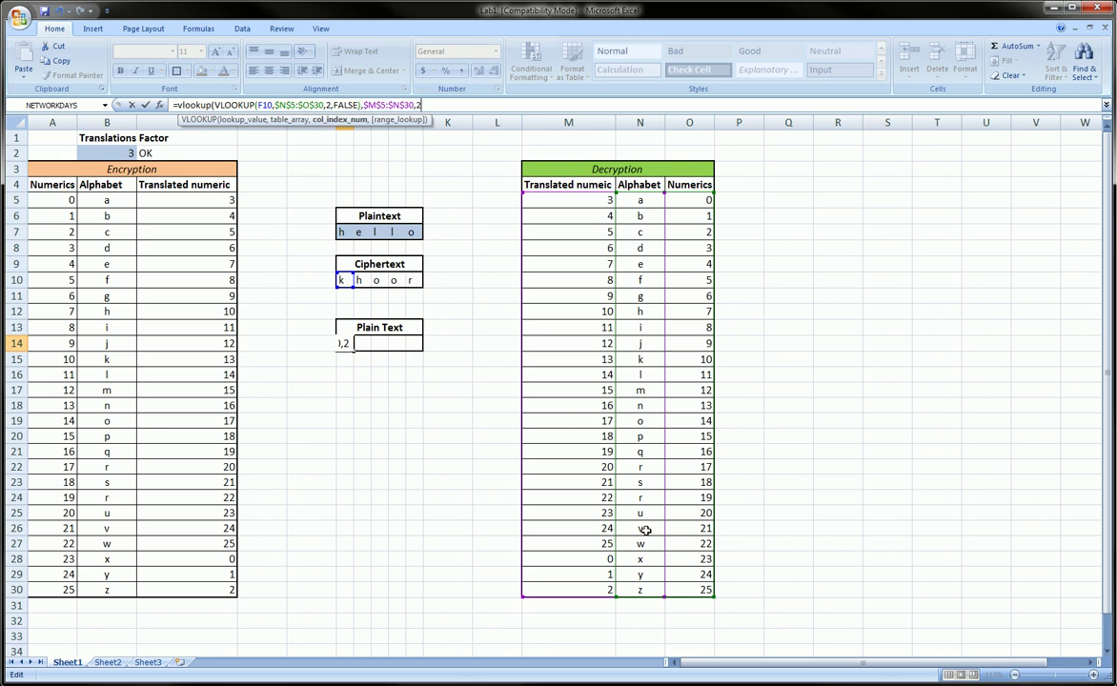
text(,false)
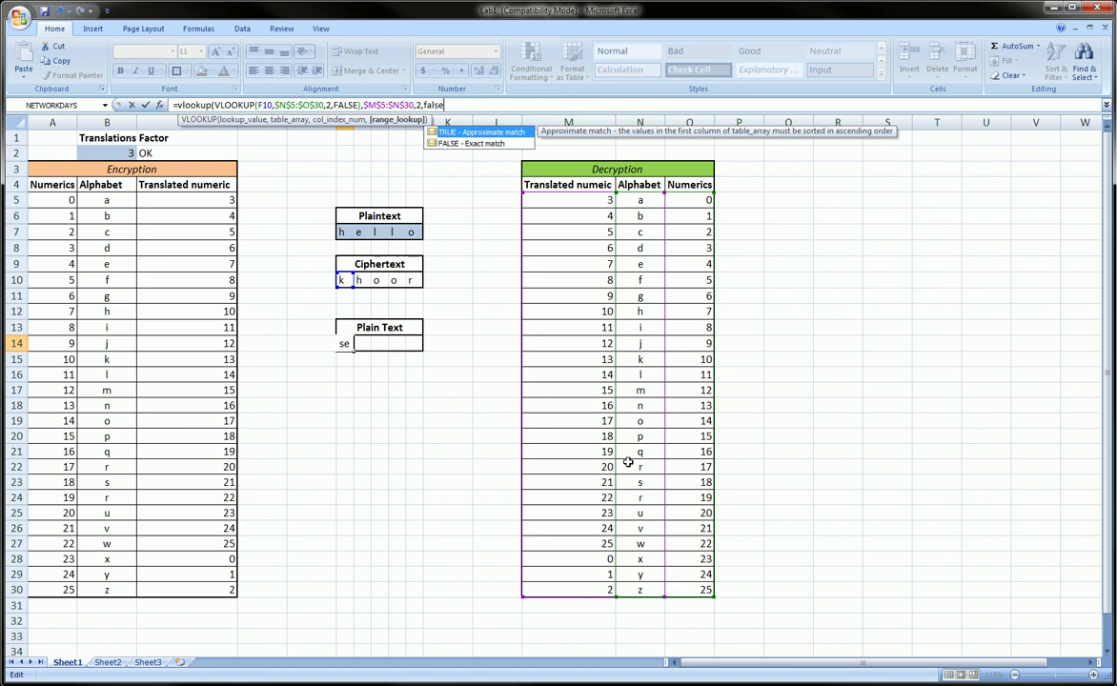
text())
key(Return)
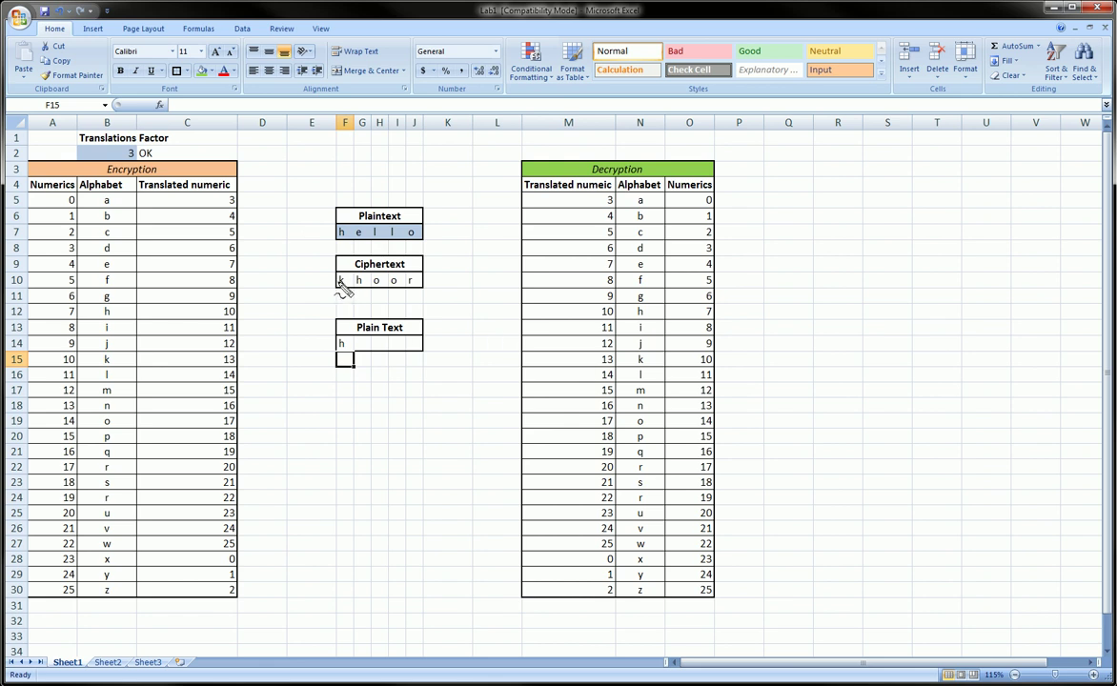
mouse_move(344, 271)
mouse_down()
mouse_move(341, 292)
mouse_move(332, 275)
mouse_up()
mouse_move(633, 303)
mouse_down()
mouse_move(656, 359)
mouse_move(622, 351)
mouse_up()
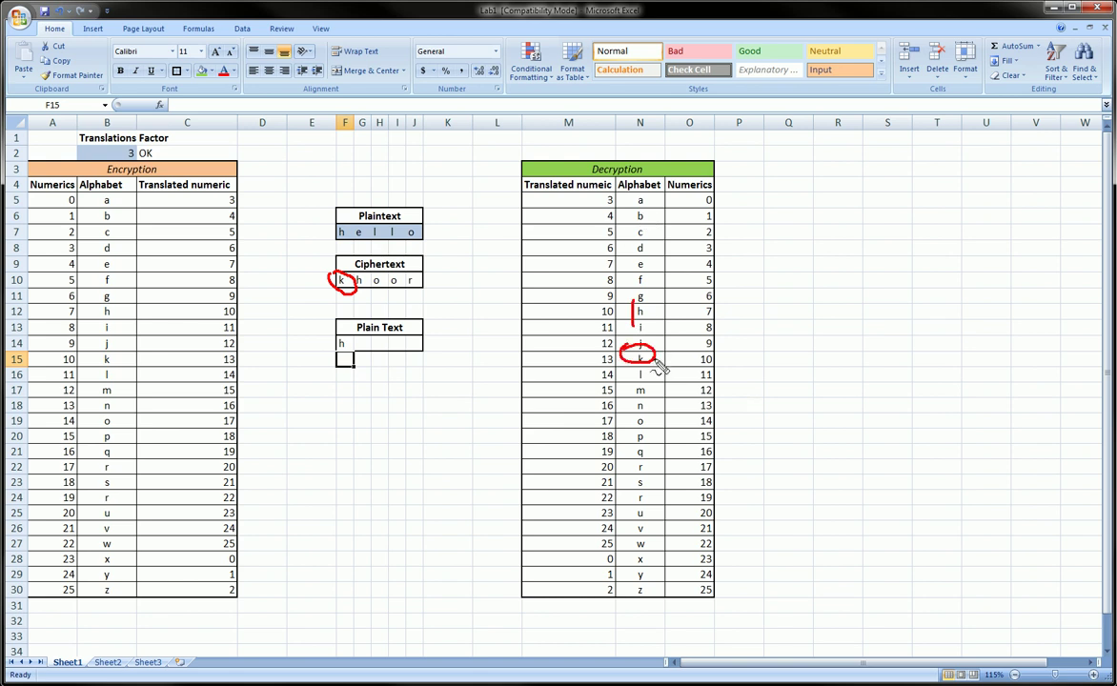
key(Escape)
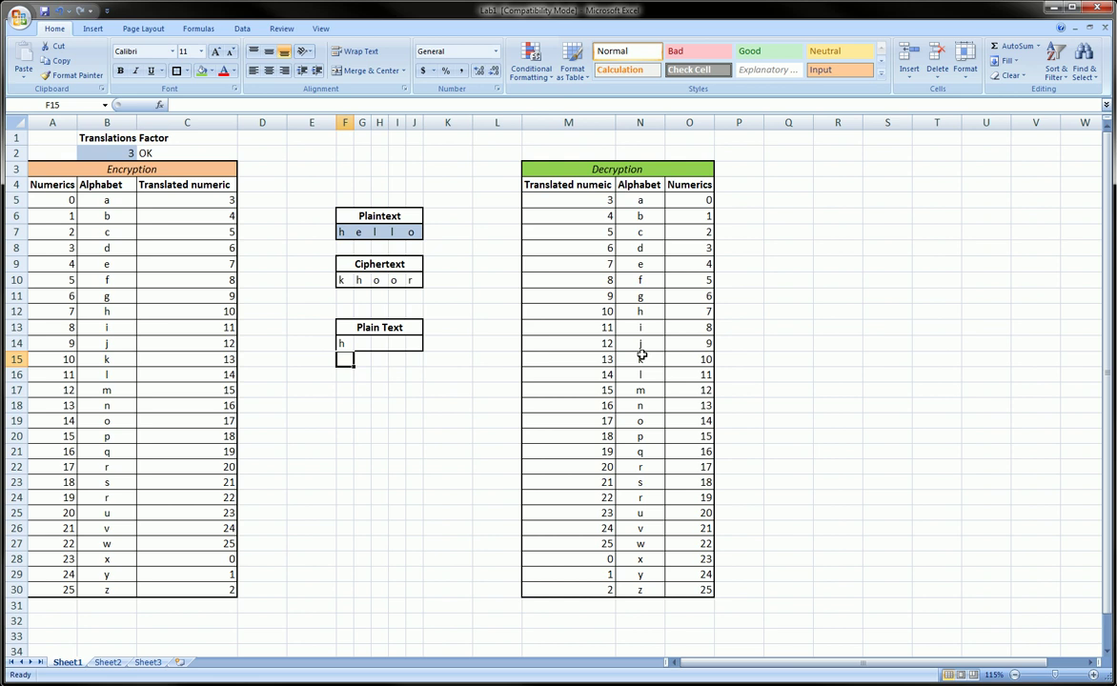
mouse_move(639, 354)
mouse_down()
mouse_move(653, 370)
mouse_move(717, 361)
mouse_move(697, 372)
mouse_move(683, 319)
mouse_move(637, 295)
mouse_up()
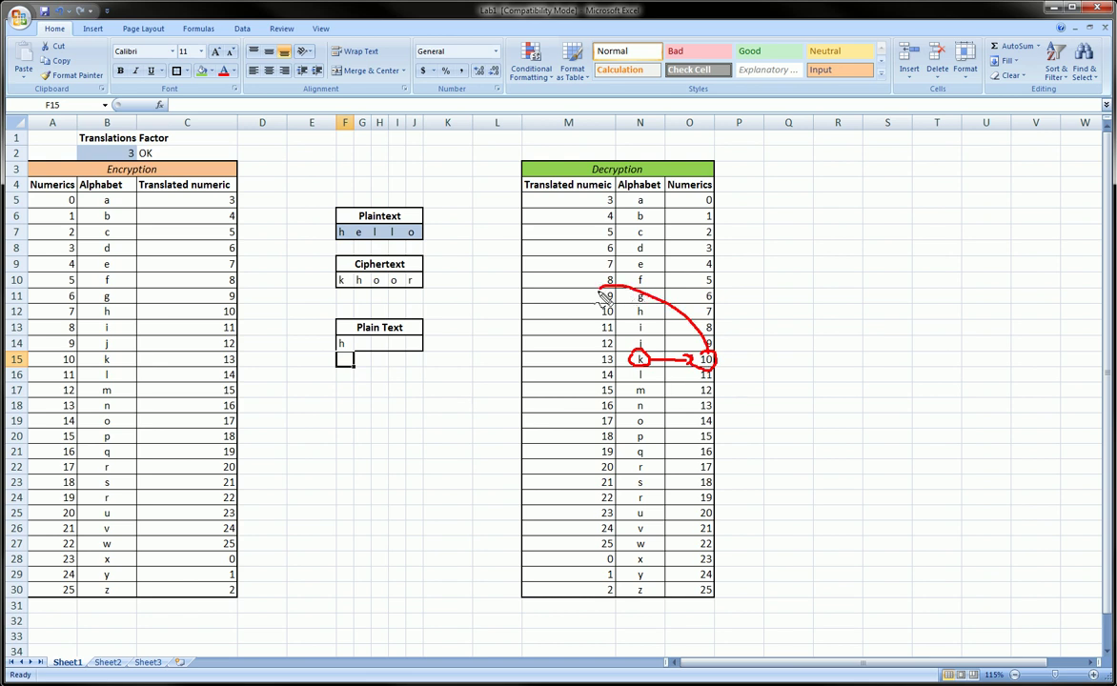
mouse_move(604, 298)
mouse_down()
mouse_move(595, 291)
mouse_move(645, 327)
mouse_up()
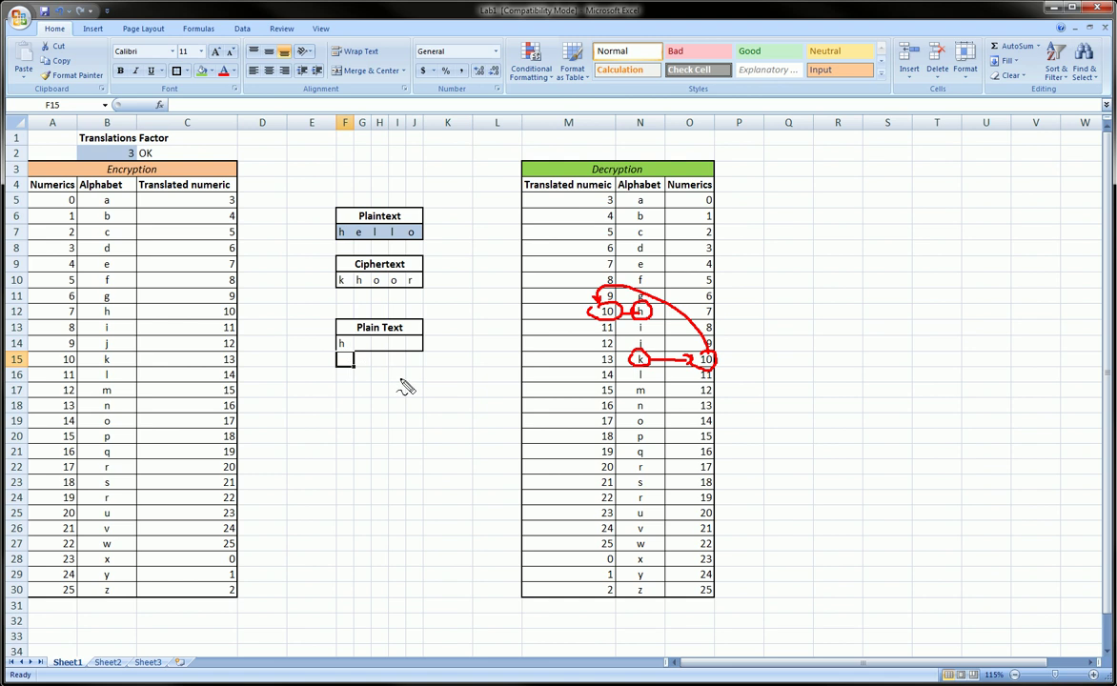
key(Escape)
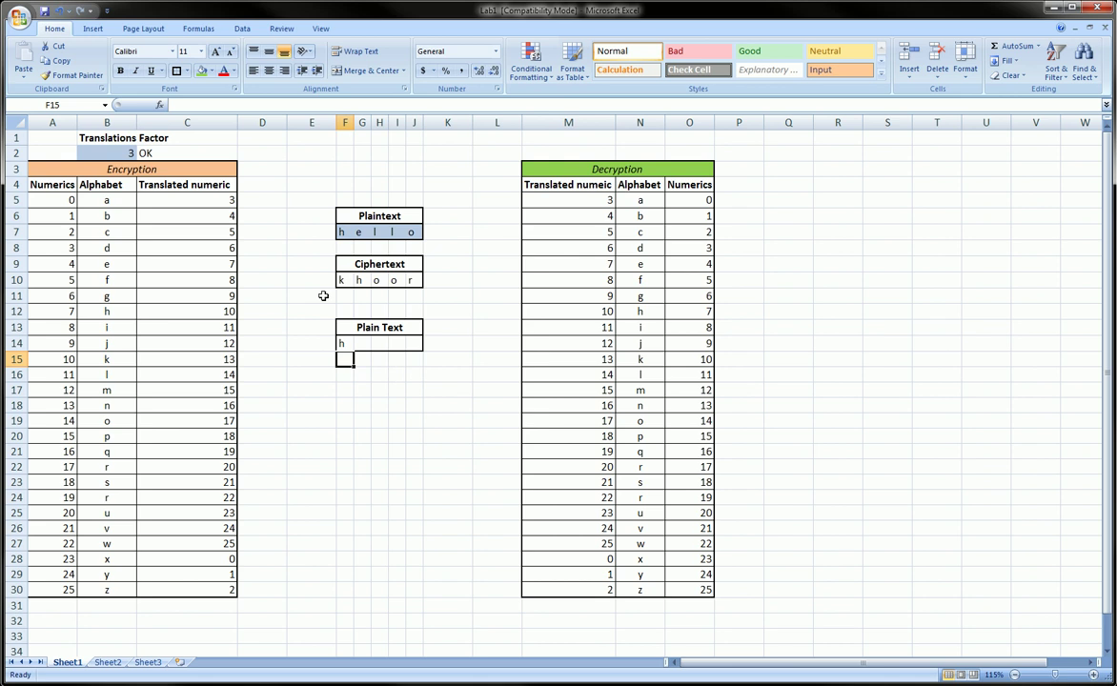
Fill F14's decryption formula to J14 showing h e l l o, then draw an arrow annotation.
click(345, 343)
drag(354, 352, 419, 348)
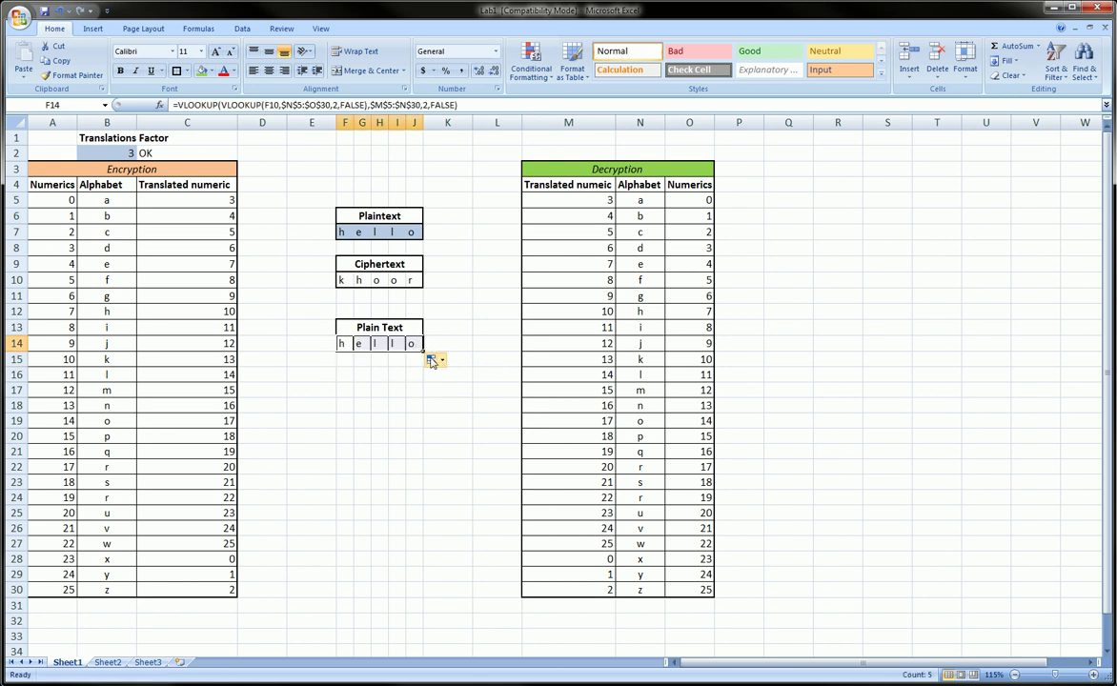
click(442, 362)
click(440, 405)
click(397, 405)
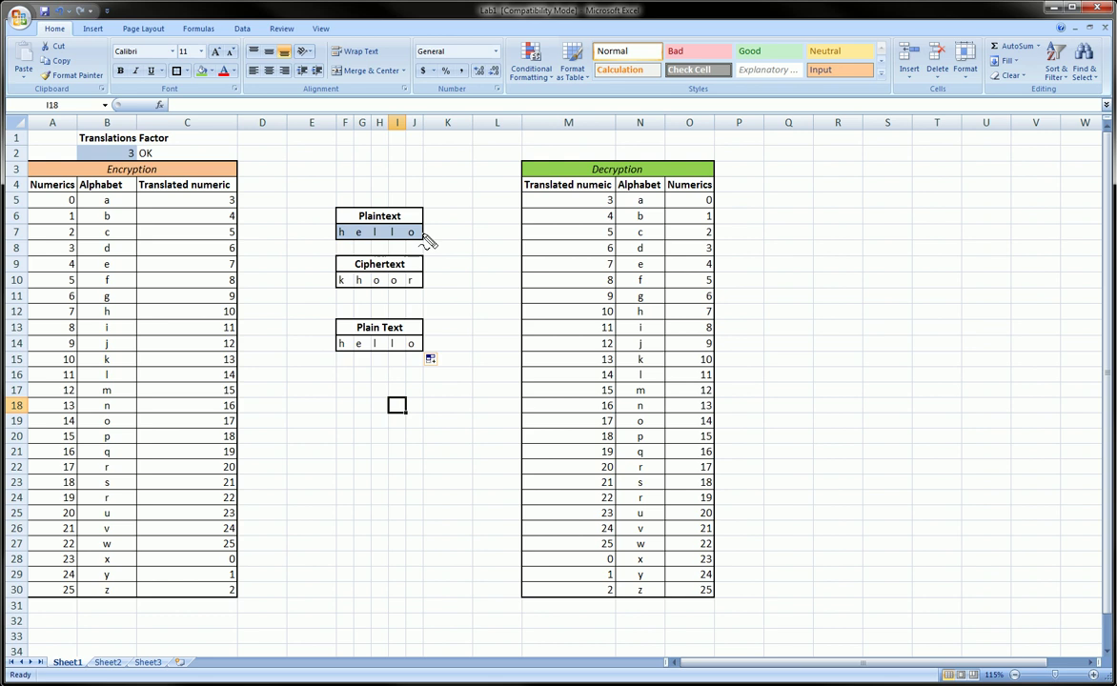
mouse_move(424, 233)
mouse_down()
mouse_move(444, 244)
mouse_move(425, 277)
mouse_move(447, 341)
mouse_move(425, 340)
mouse_move(434, 347)
mouse_up()
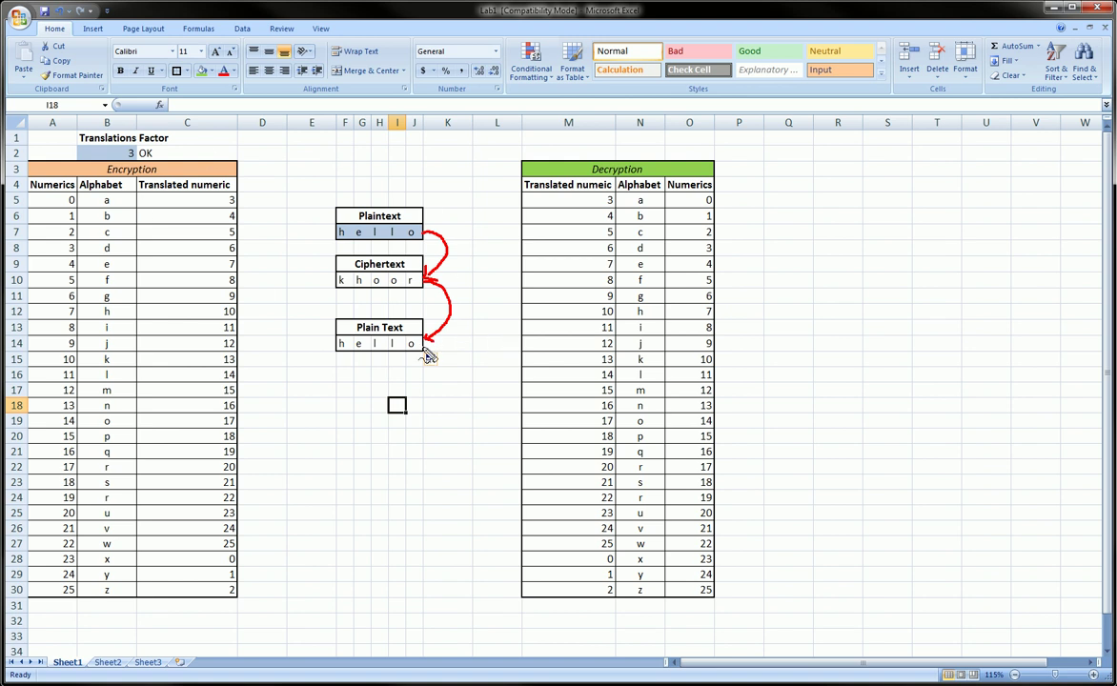
mouse_move(104, 143)
mouse_down()
mouse_move(81, 138)
mouse_move(143, 157)
mouse_move(100, 133)
mouse_move(141, 147)
mouse_up()
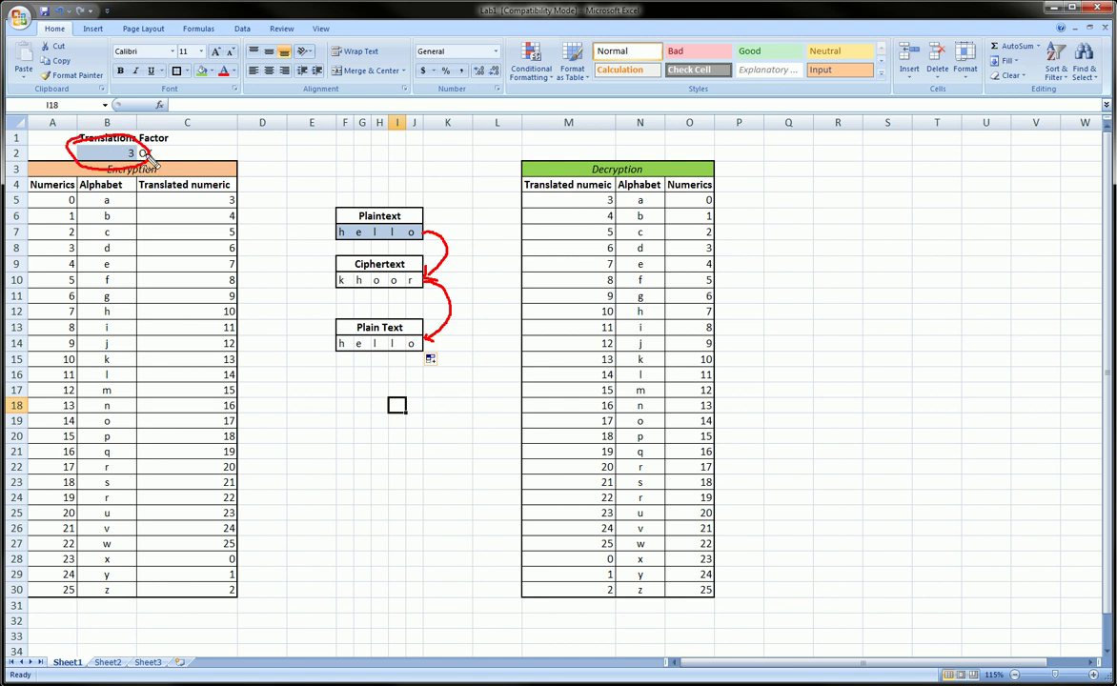